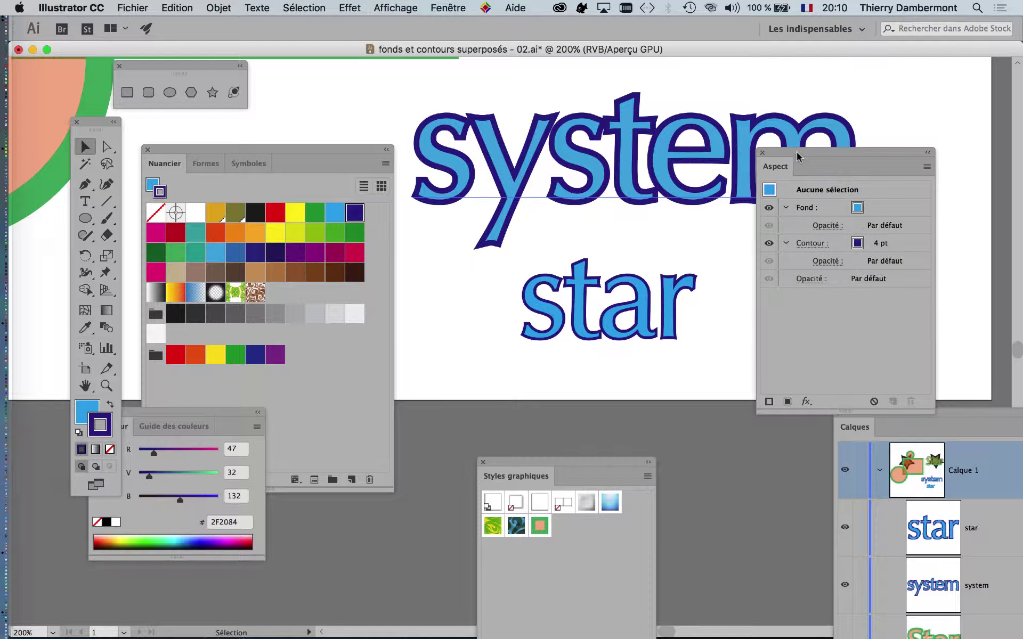
- Drag the Aspect panel down and right so the end of 'system' is visible
left_click_drag(794, 158, 903, 243)
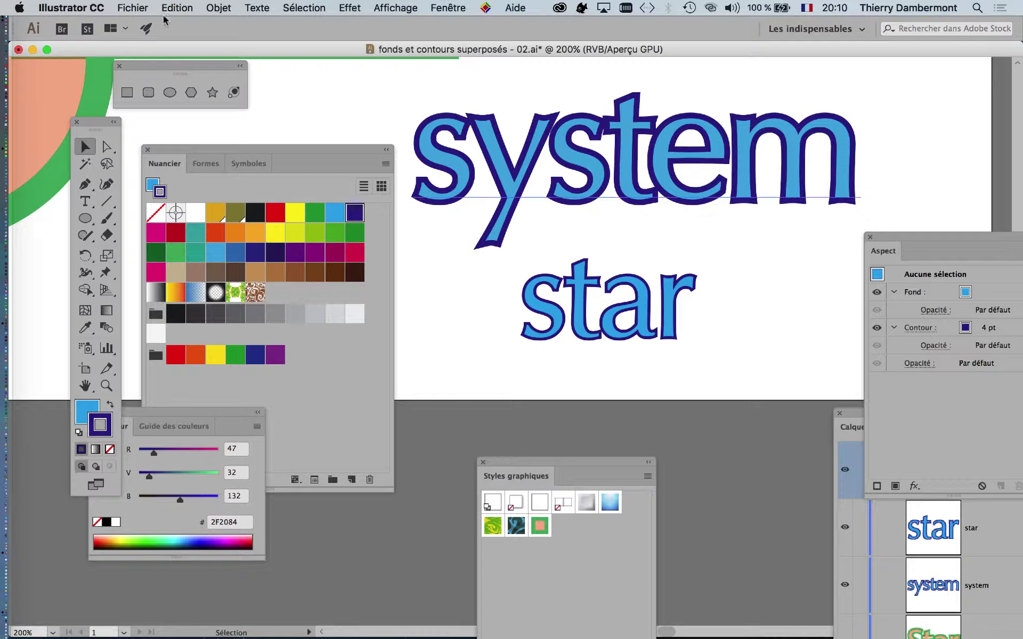
- Save the artwork as 'logo a encoches - 01.ai', accepting the default Illustrator options
left_click(133, 8)
left_click(160, 128)
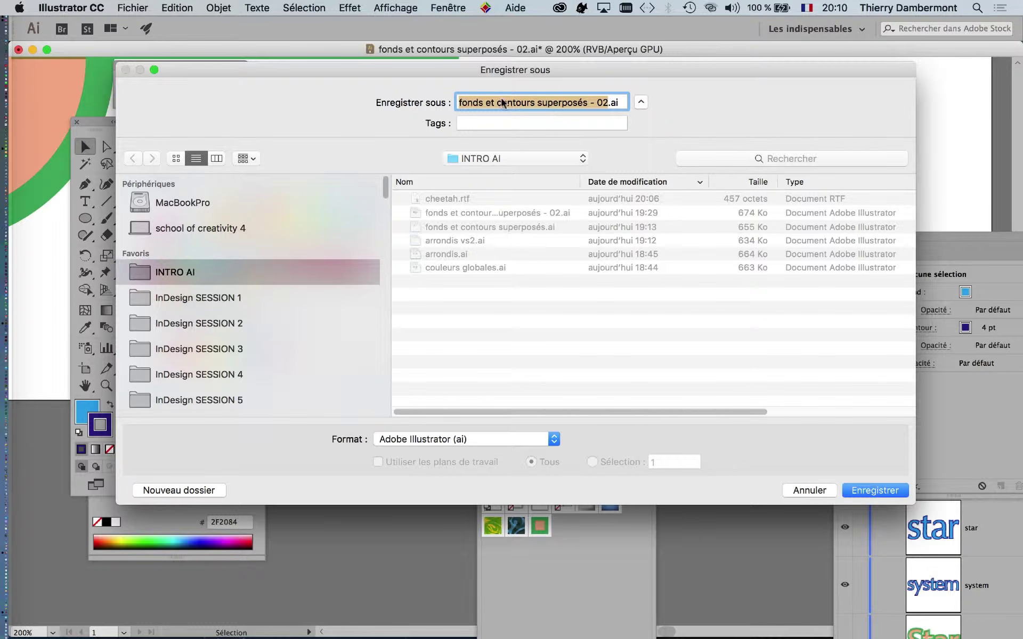
type("logo a encoches - 01")
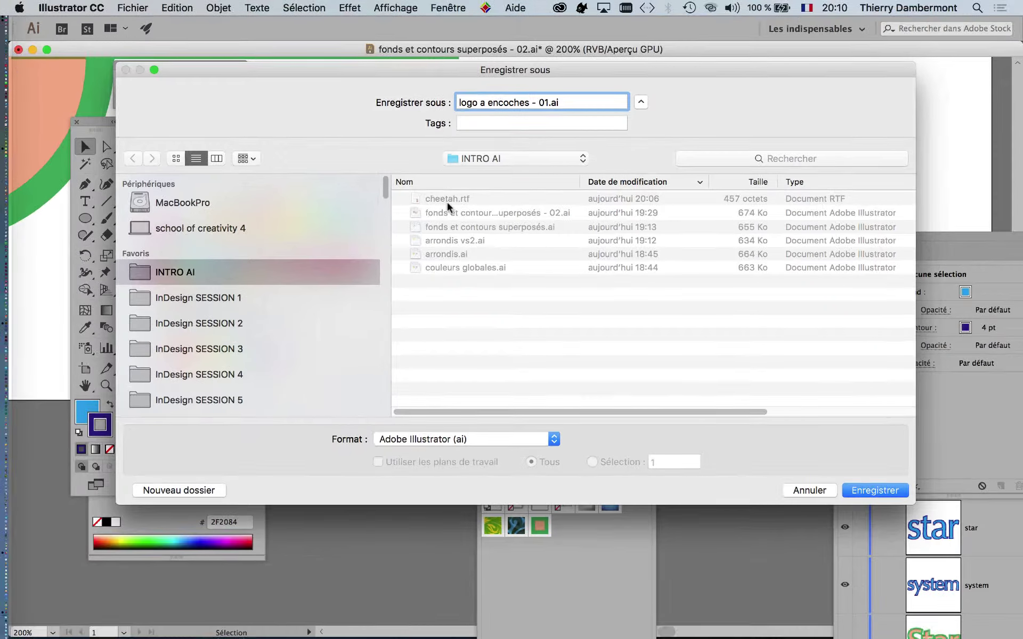
left_click(890, 493)
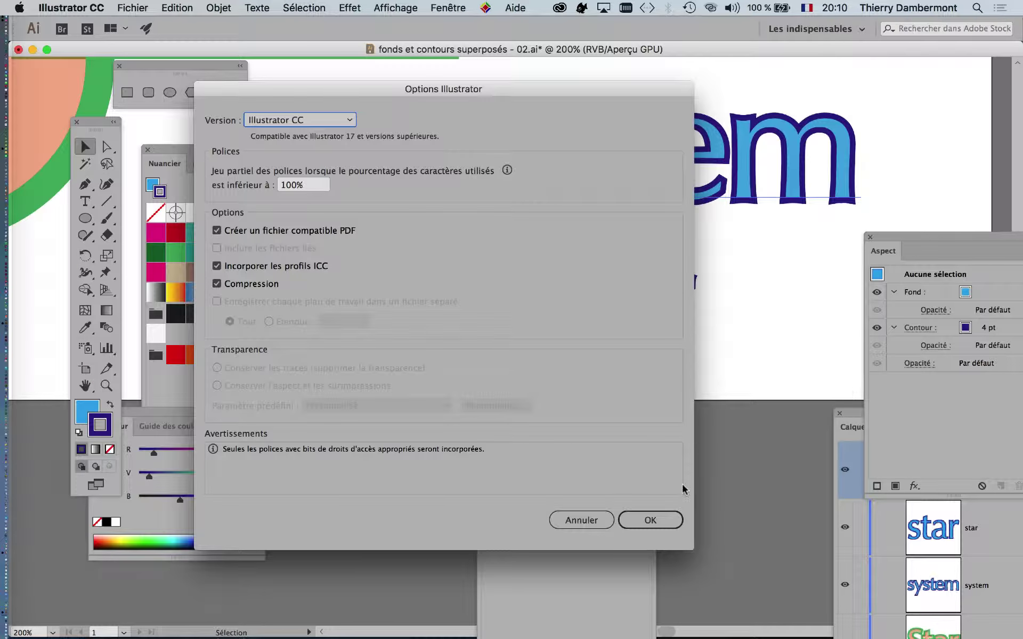
key("Return")
- Bring the whole artboard into view and delete the extra shapes and the Star text
scroll(568, 267, "down", 2)
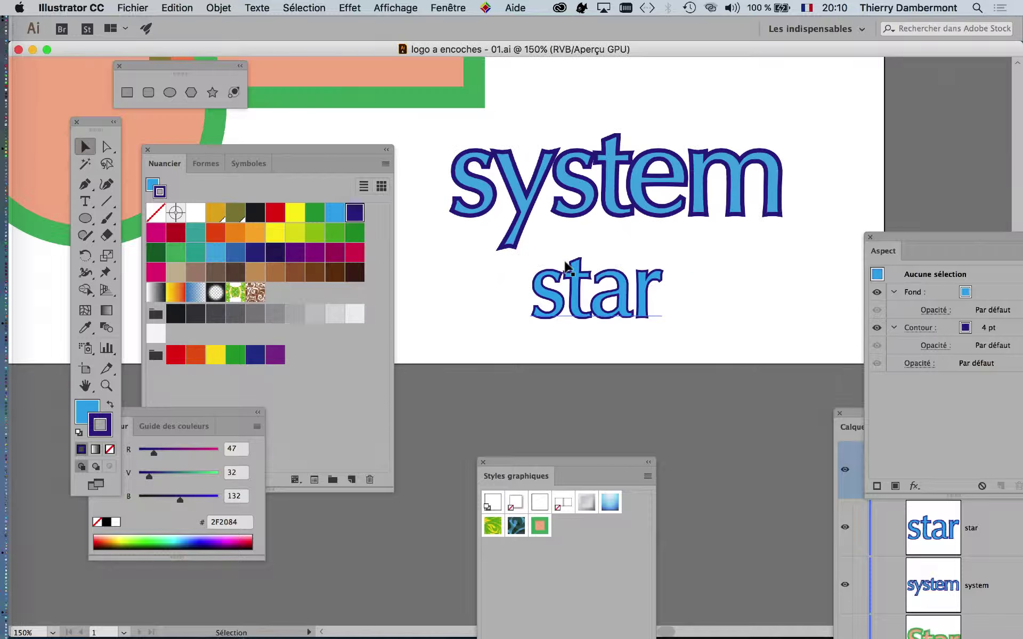
scroll(568, 266, "down", 2)
left_click_drag(349, 154, 411, 349)
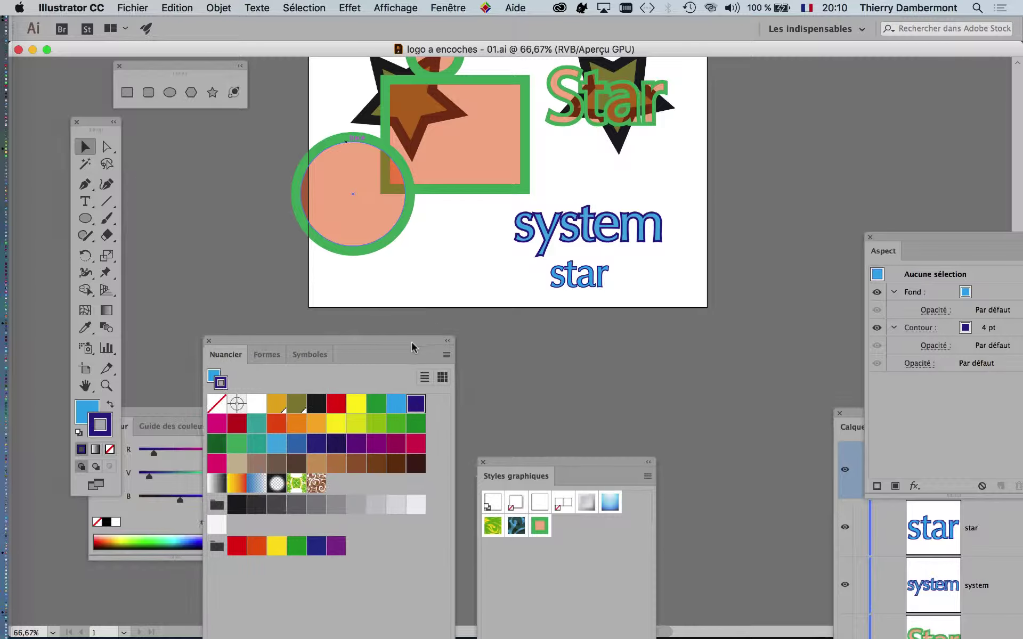
left_click_drag(413, 58, 422, 109)
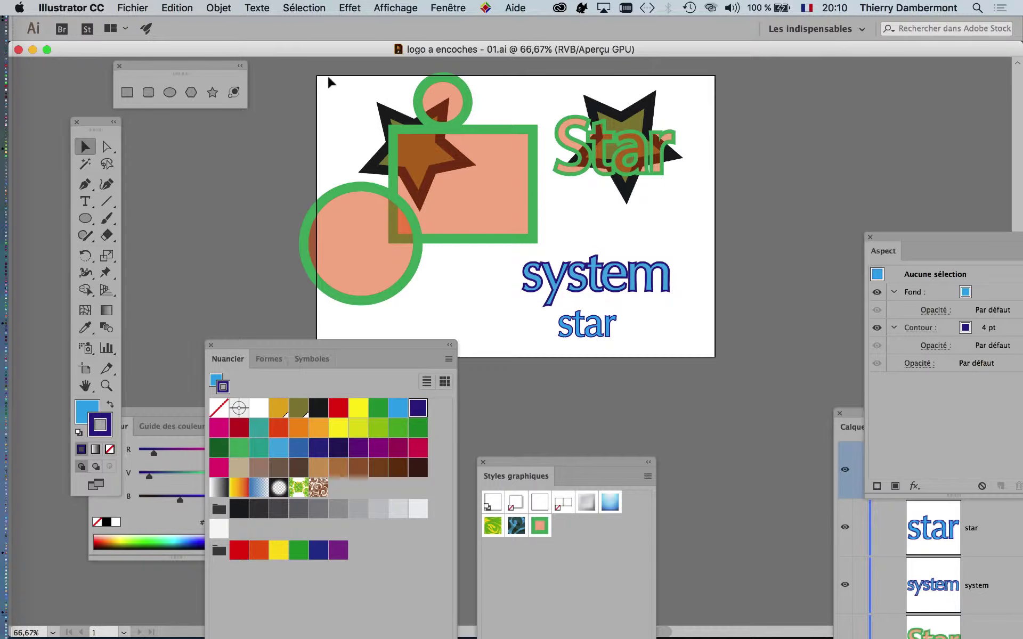
left_click_drag(672, 207, 673, 206)
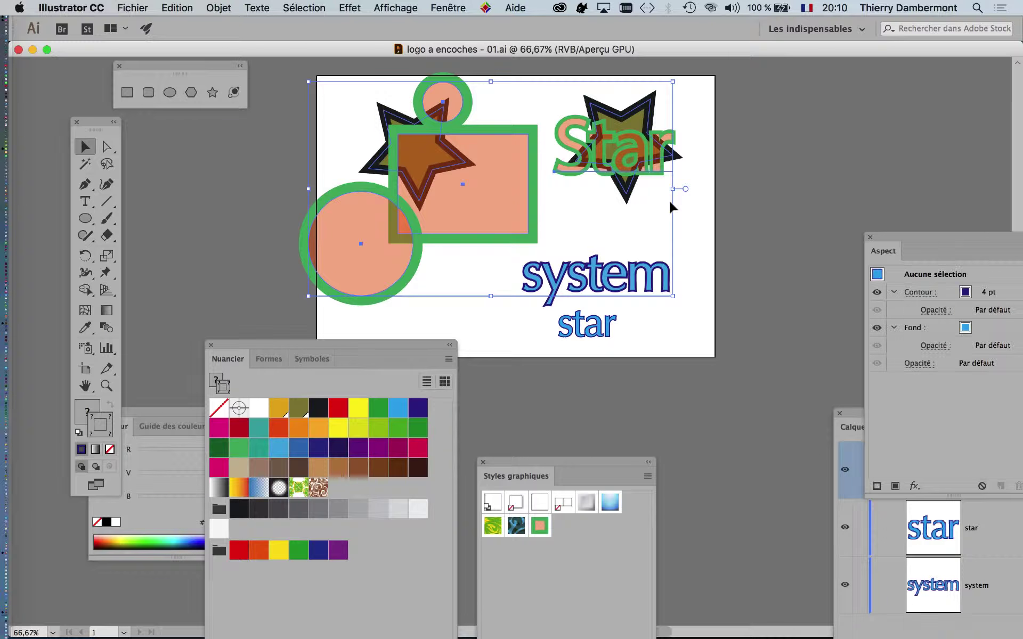
key("Delete")
- Move system to the top left with star below it, viewed at 100%, comparing their strokes
left_click_drag(583, 275, 450, 176)
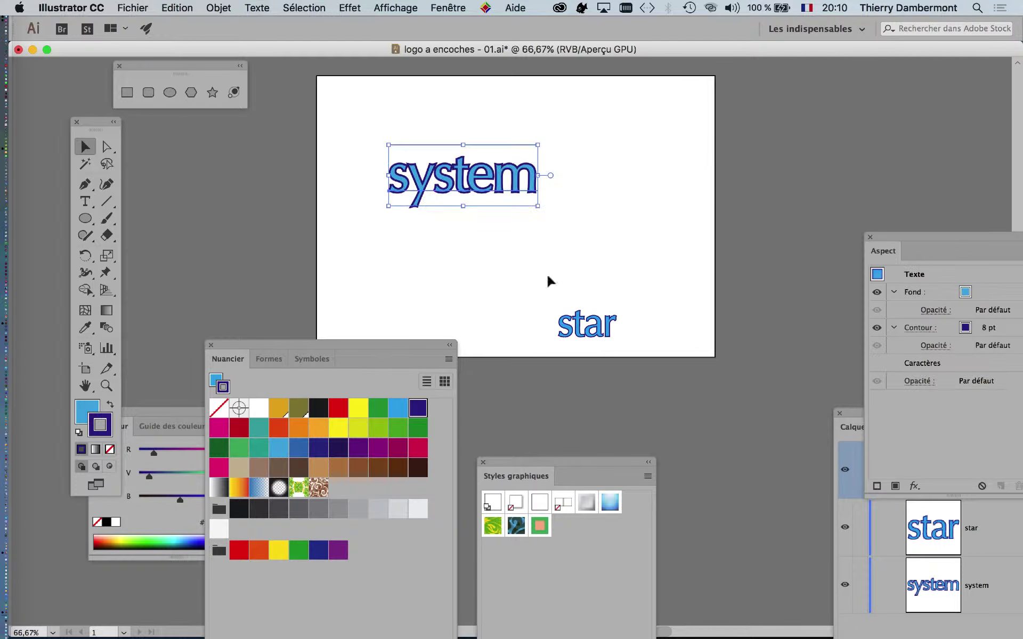
left_click_drag(599, 340, 545, 243)
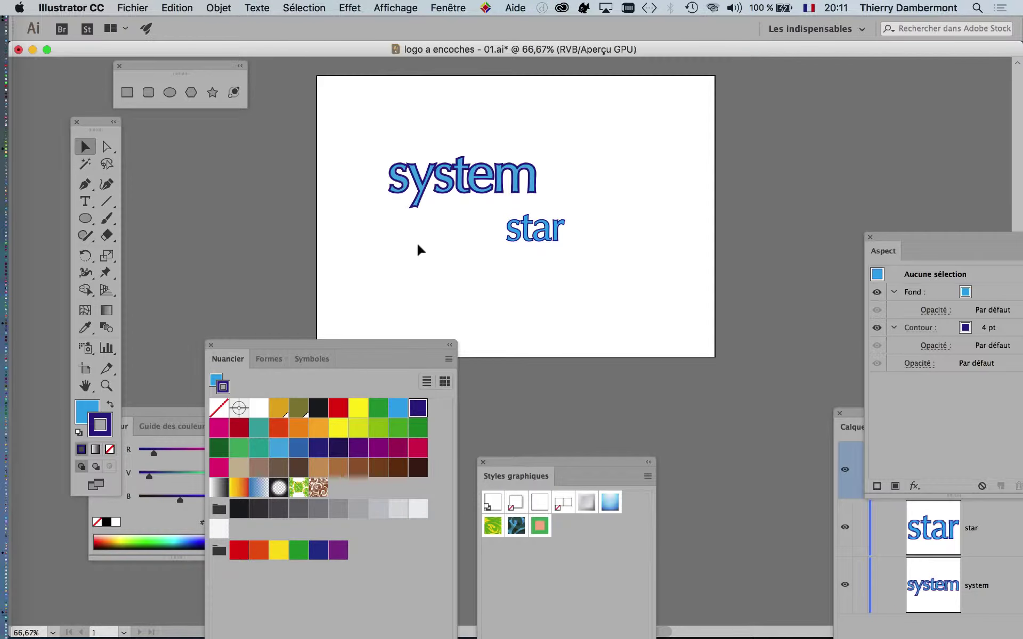
key("super+1")
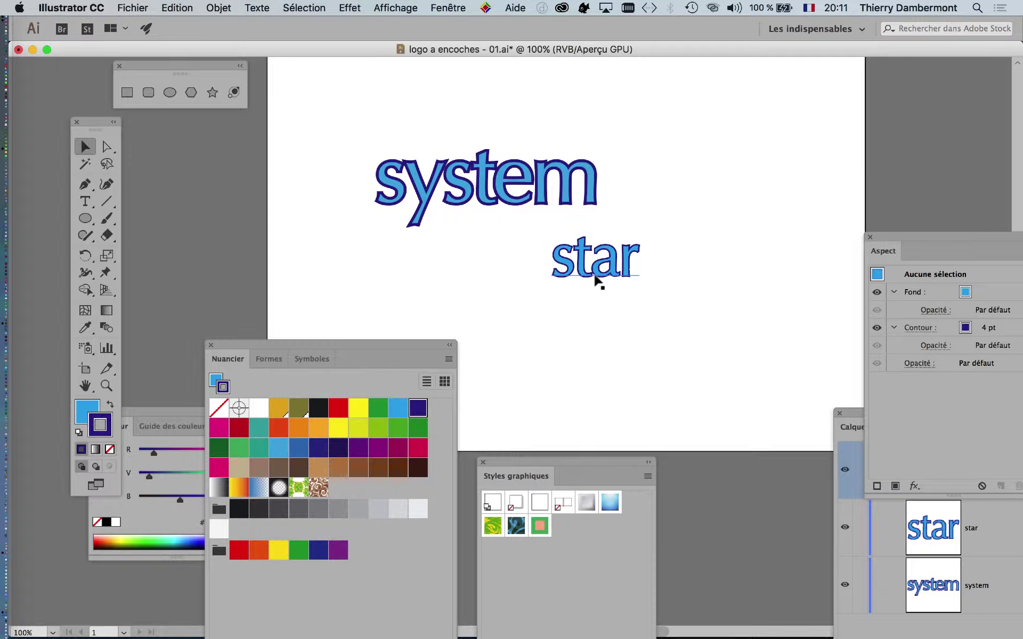
left_click(486, 202)
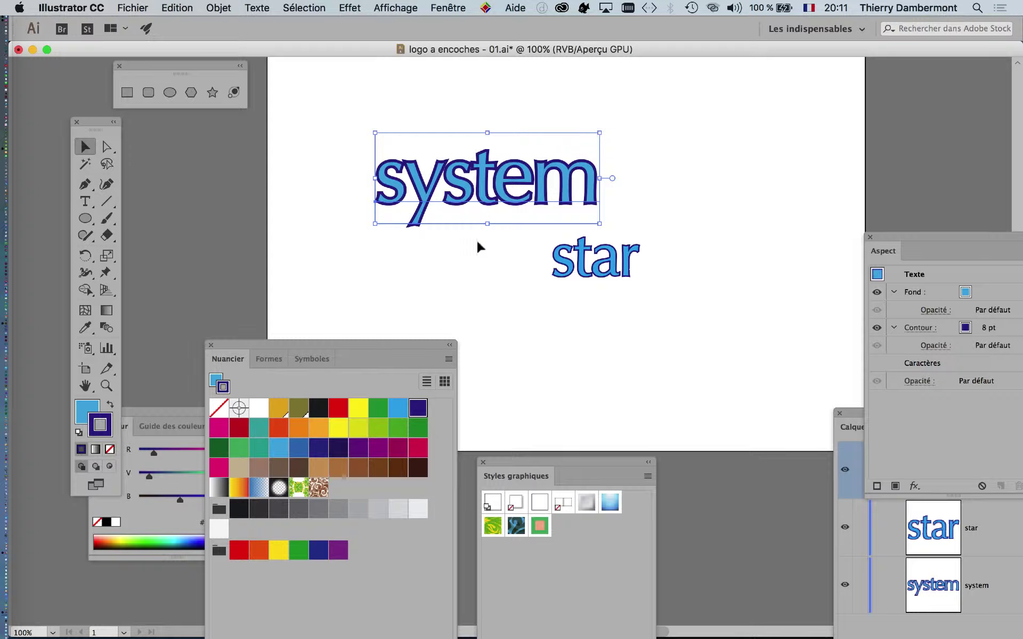
left_click(572, 274)
left_click(495, 206)
- Move star up so it overlaps the left part of system from above
left_click_drag(599, 278, 553, 287)
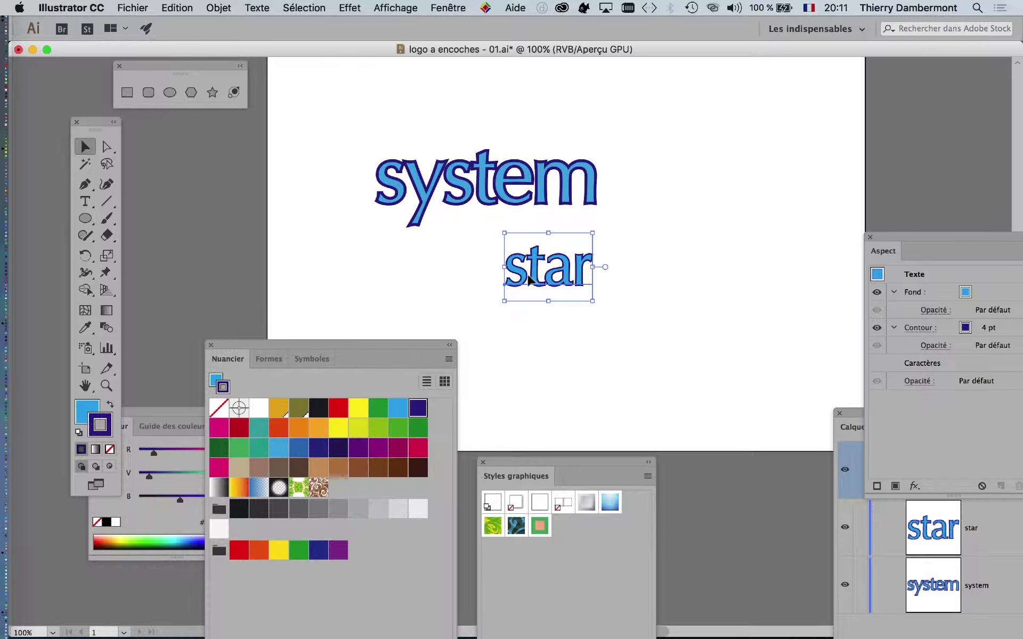
left_click_drag(529, 280, 366, 213)
mouse_move(563, 228)
left_mouse_down()
mouse_move(445, 241)
mouse_move(474, 208)
mouse_move(406, 190)
mouse_move(611, 146)
mouse_move(463, 118)
left_mouse_up()
- Add test text objects 'texte 1' and 'texte 2' with the Type tool
left_click(610, 128)
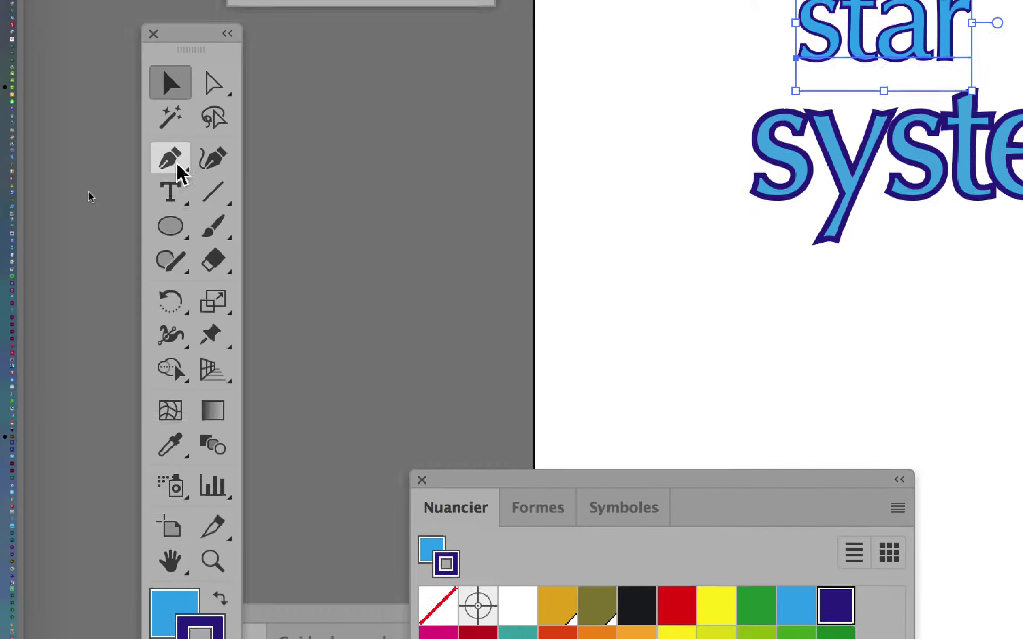
left_click(190, 178)
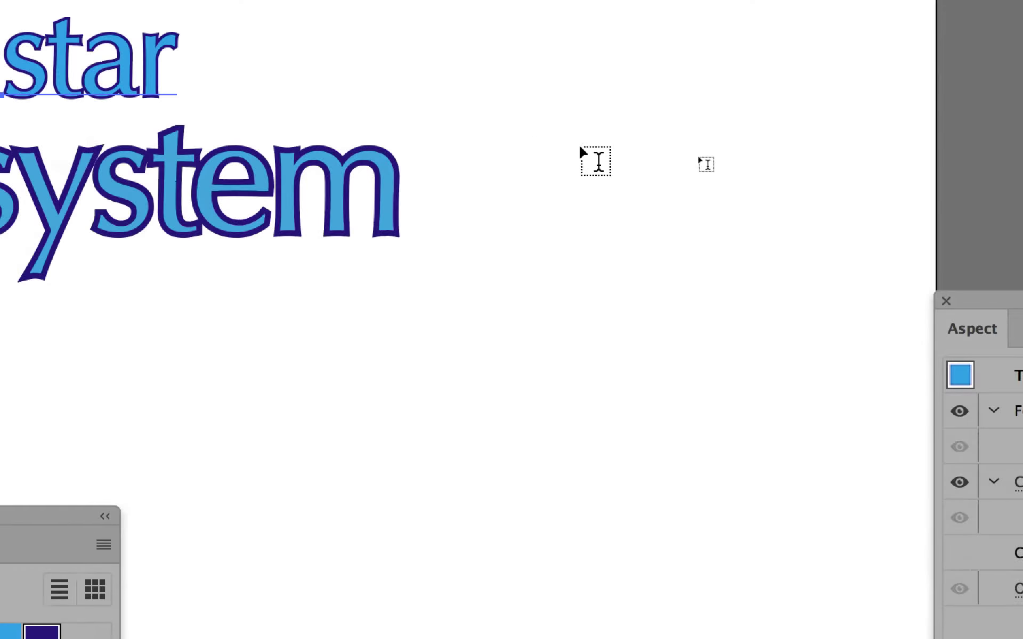
left_click(596, 137)
type("texte 1")
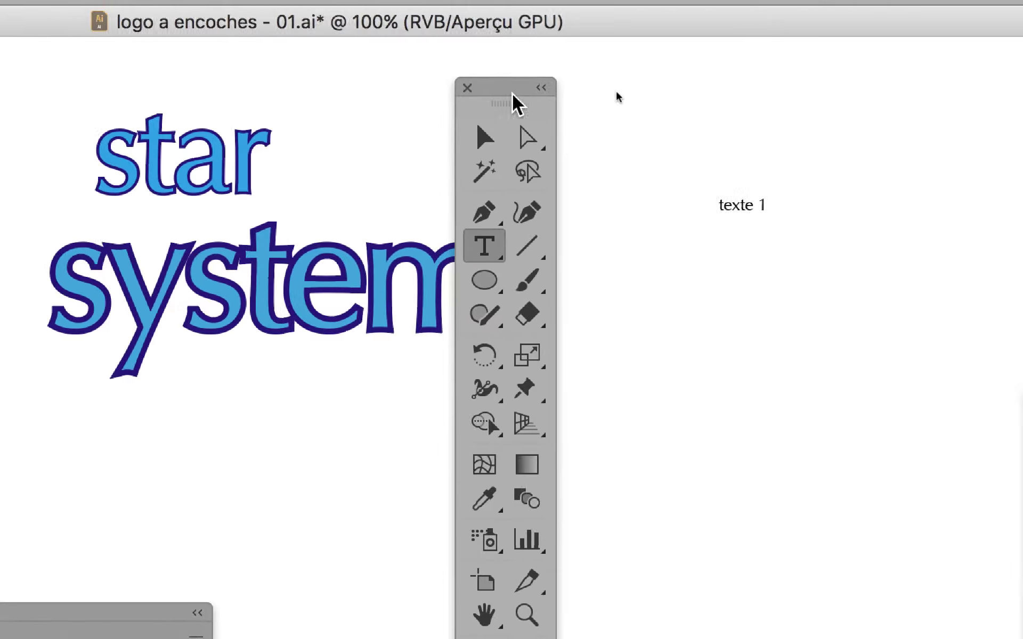
left_click(504, 108)
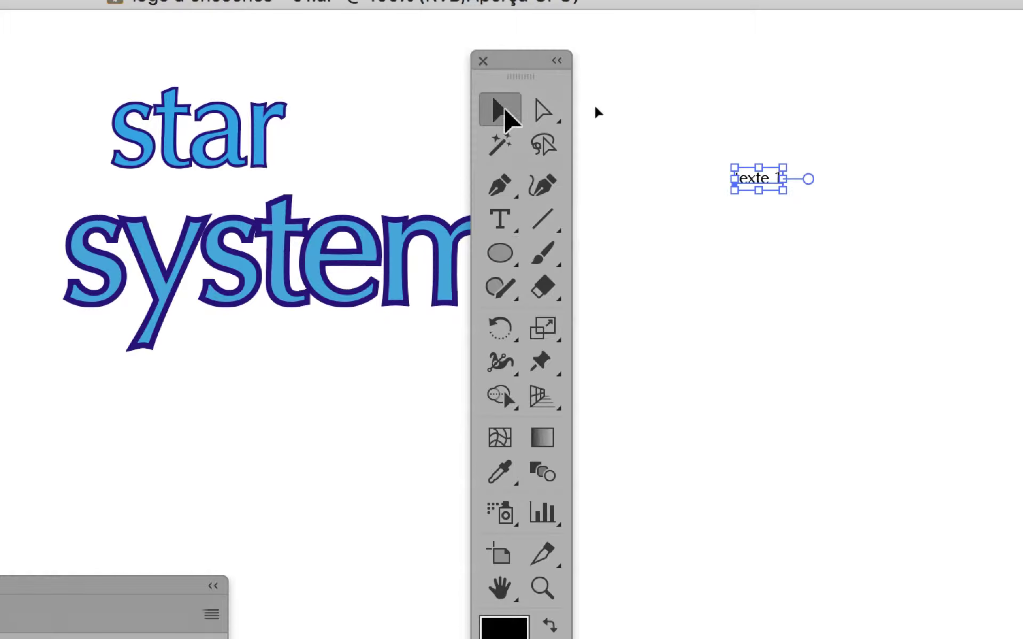
left_click(500, 166)
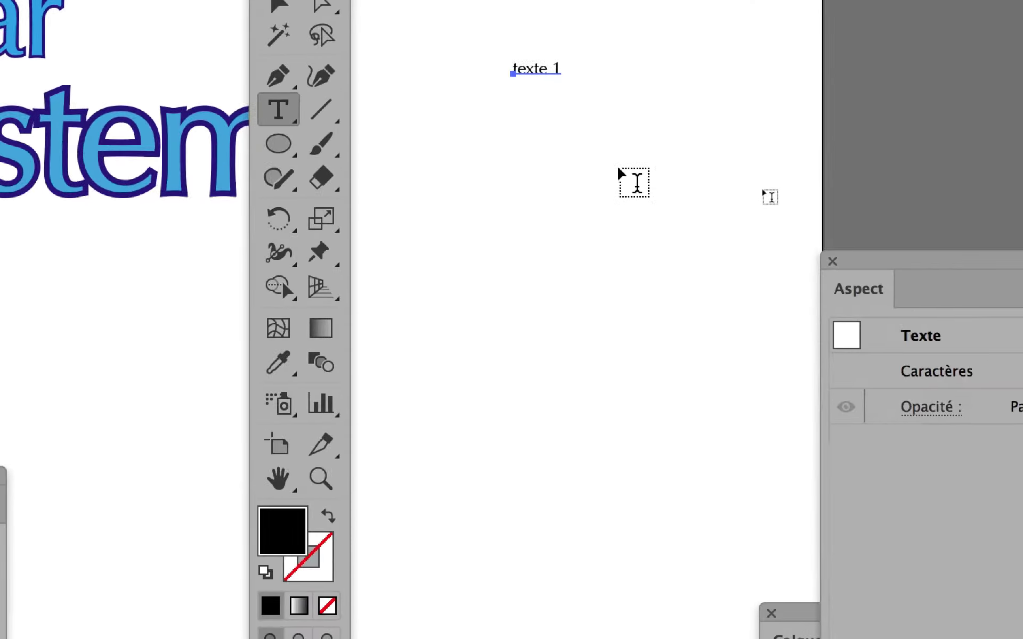
left_click(804, 180)
type("texte 2")
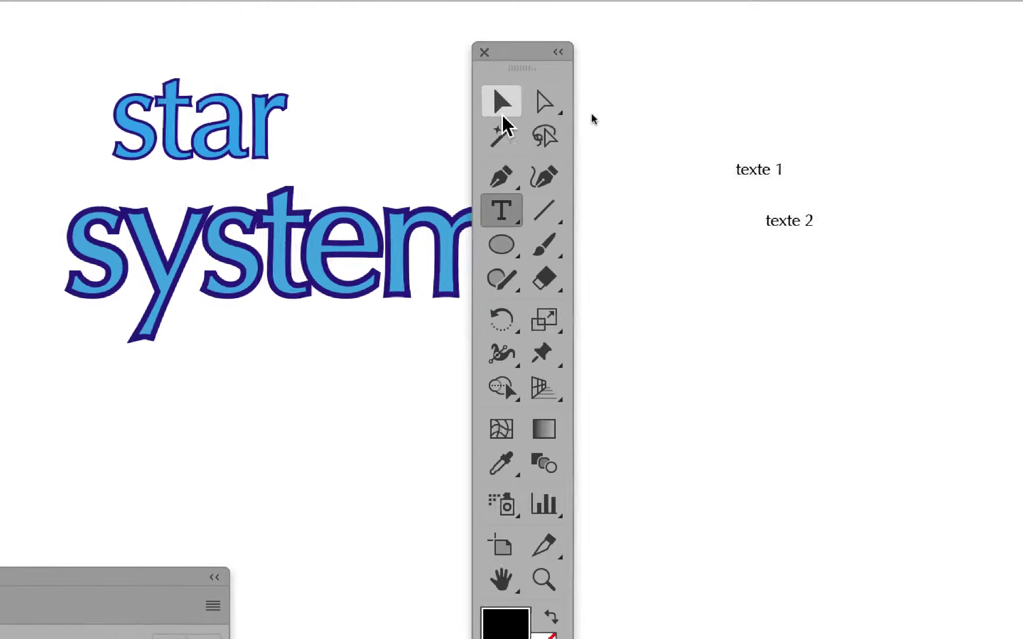
left_click(304, 25)
left_click(581, 156)
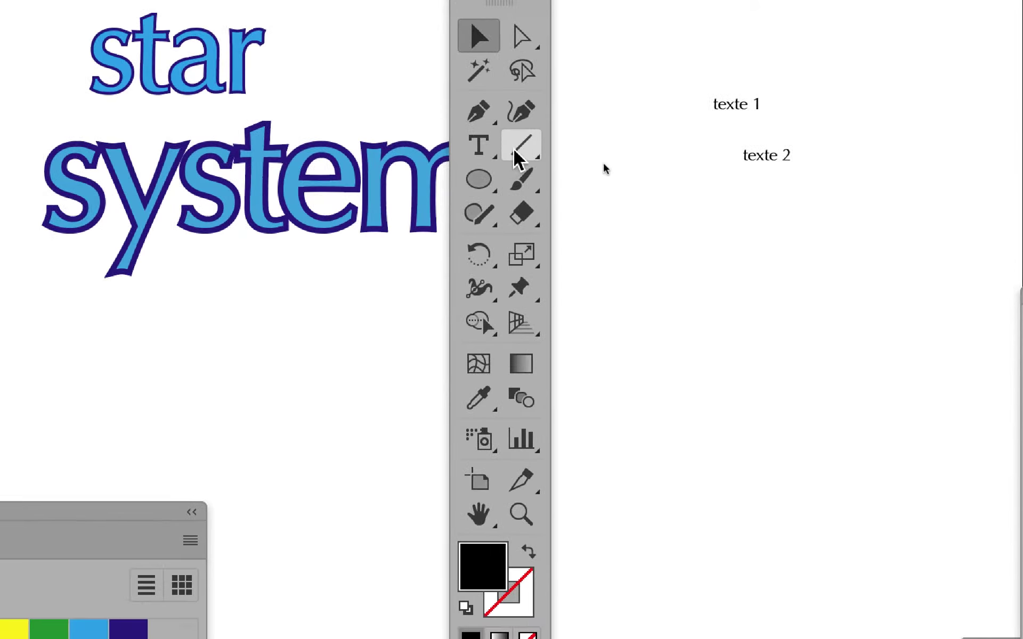
- Add 'texte 3', then delete all three test texts and move the Tools panel aside
left_click(416, 183)
left_click(596, 174)
type("texte 3")
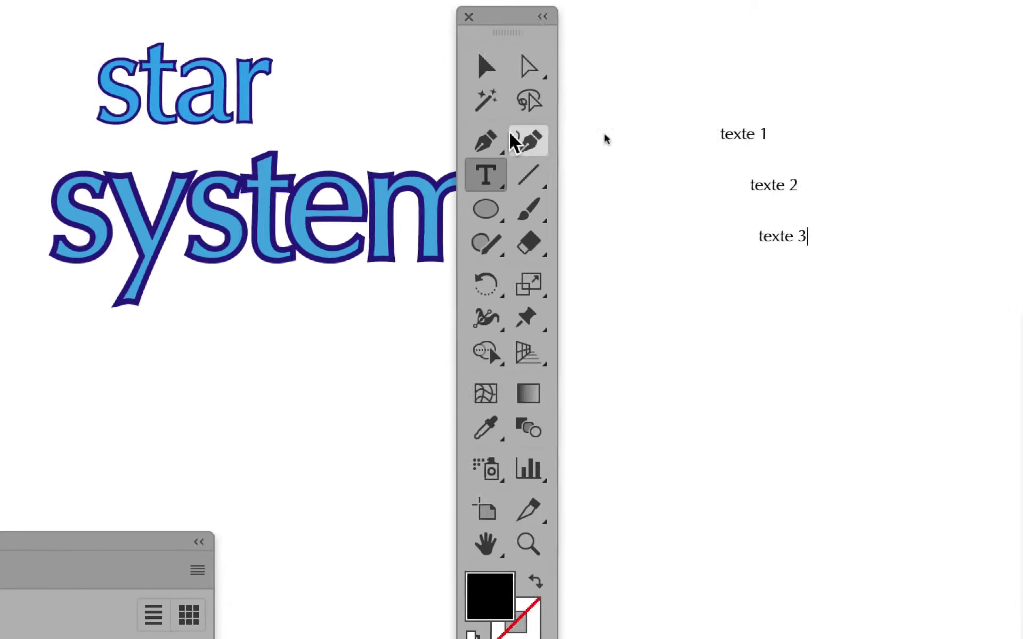
left_click(319, 5)
left_click(596, 144)
key("ctrl+a")
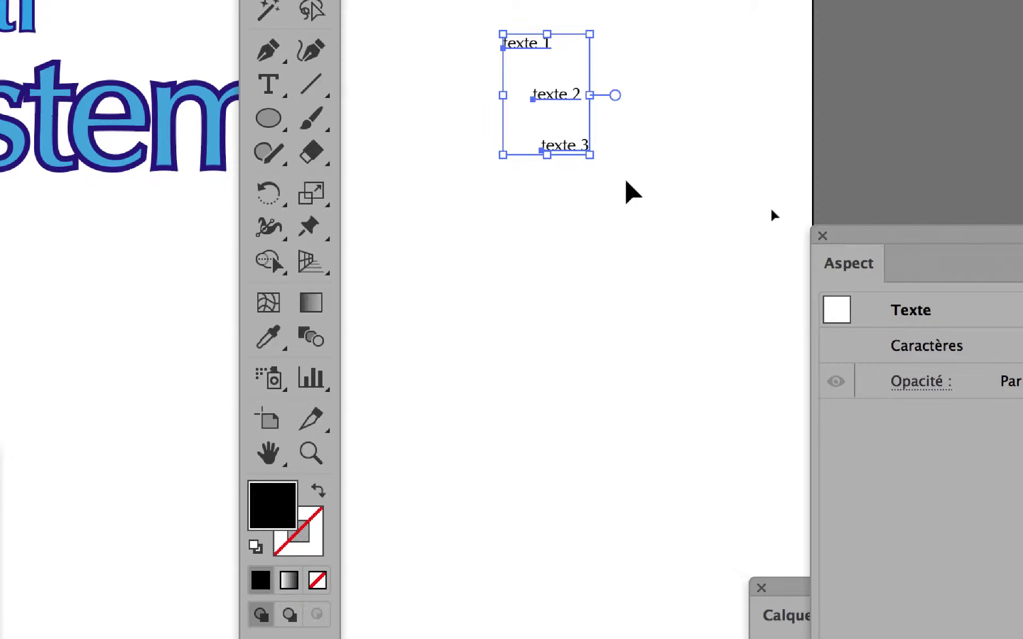
key("Delete")
left_click_drag(376, 8, 167, 112)
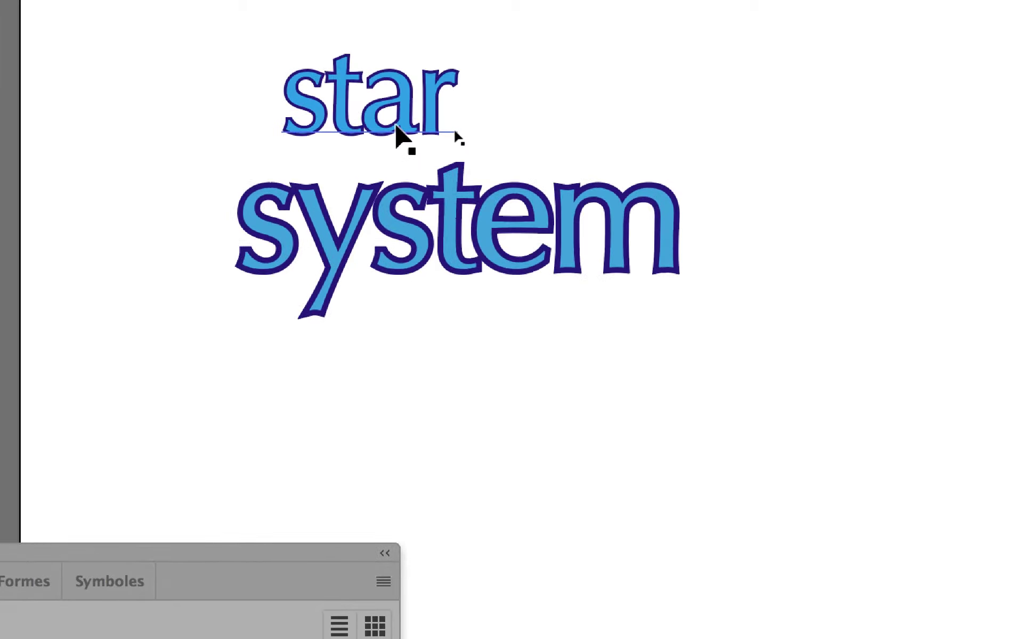
- Drag star down and slightly left so it overlaps the upper left of system
left_click(395, 129)
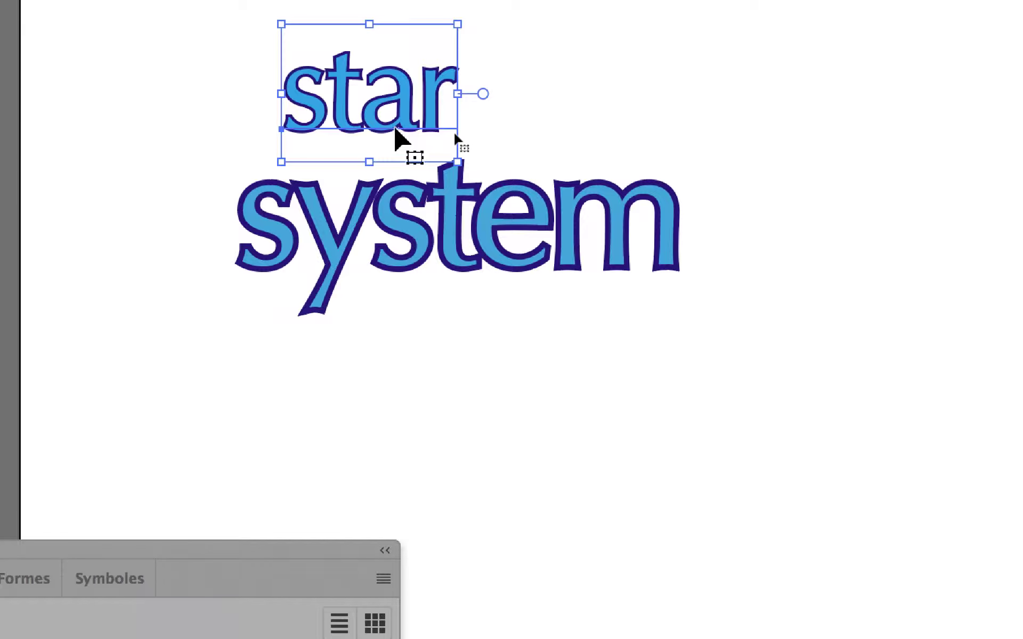
left_click_drag(396, 129, 441, 110)
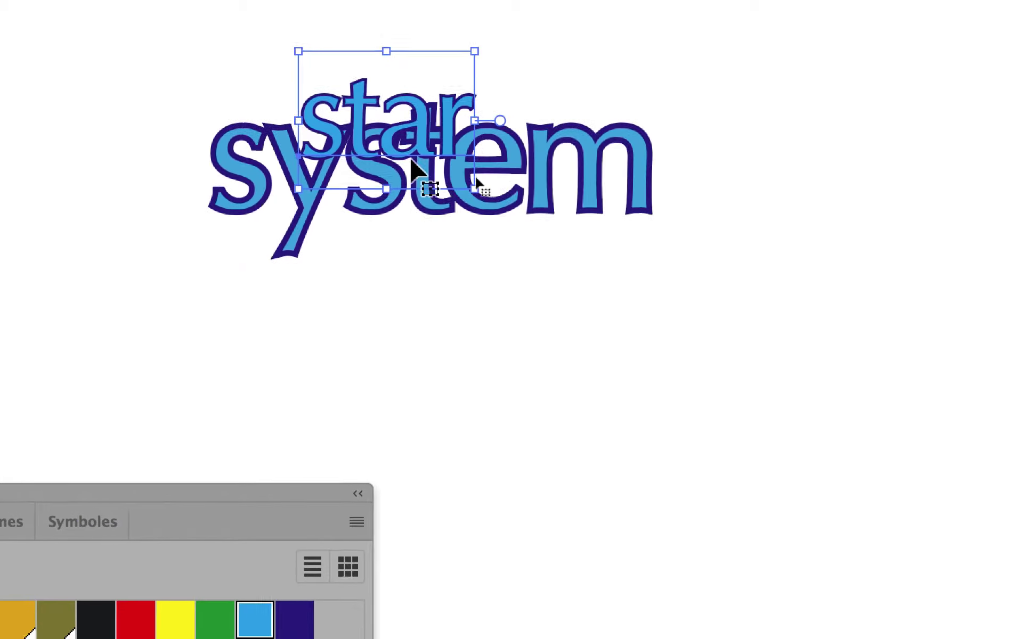
left_click(395, 184)
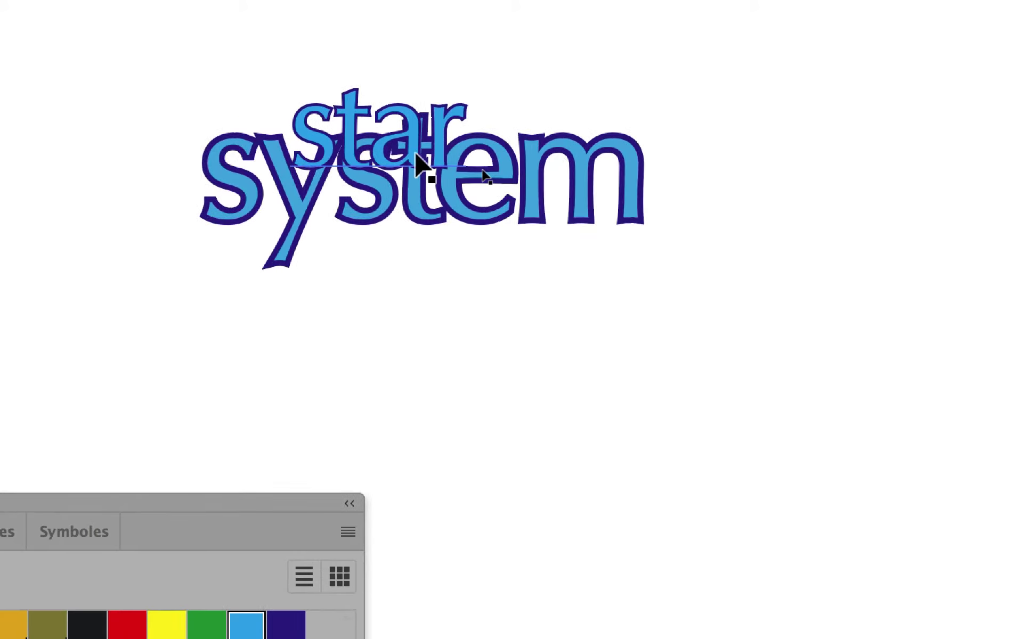
left_click_drag(416, 157, 404, 156)
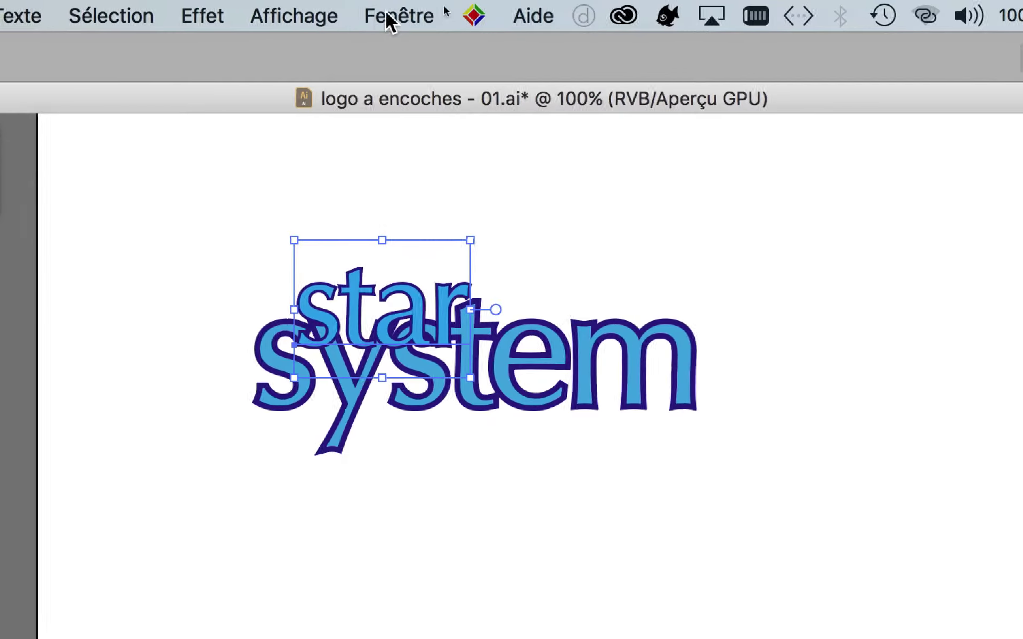
left_click(391, 16)
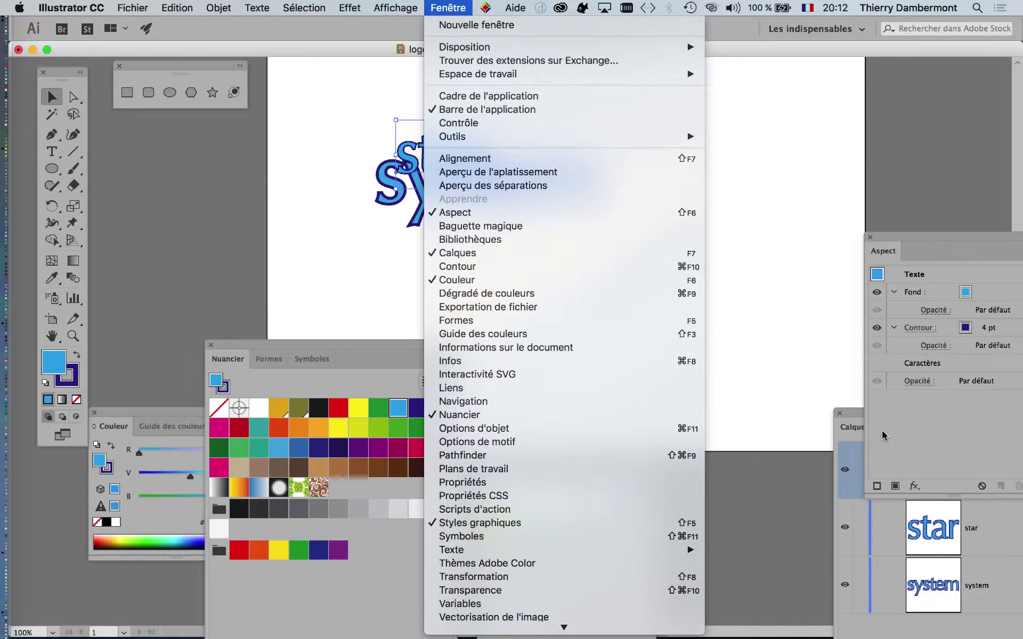
- Enlarge the Layers panel and test the stacking order, leaving star above system
left_click(851, 419)
left_click_drag(852, 419, 660, 75)
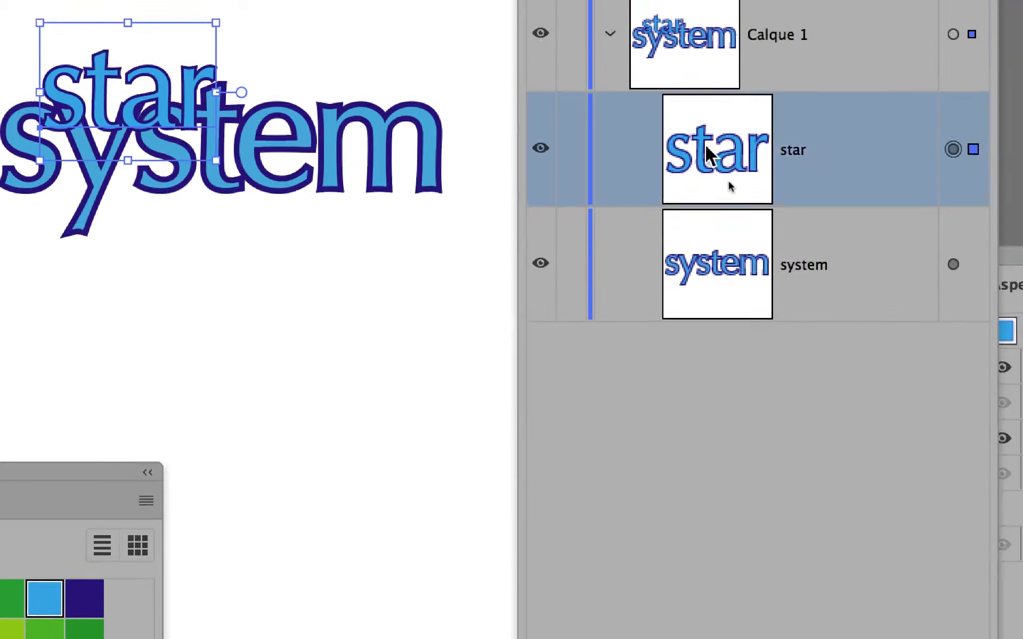
left_click_drag(739, 201, 724, 258)
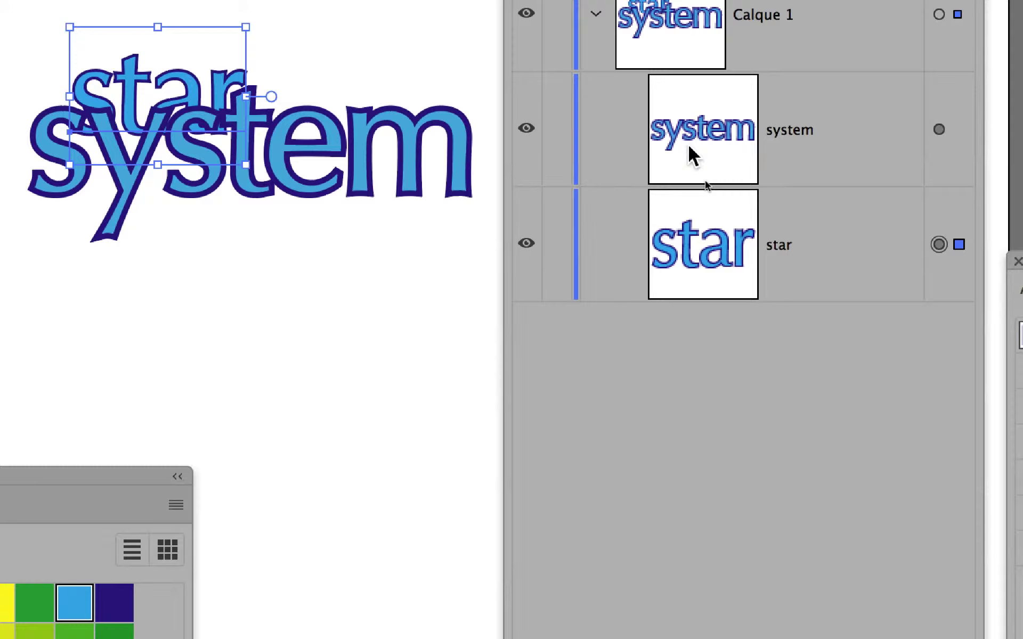
left_click_drag(762, 334, 770, 465)
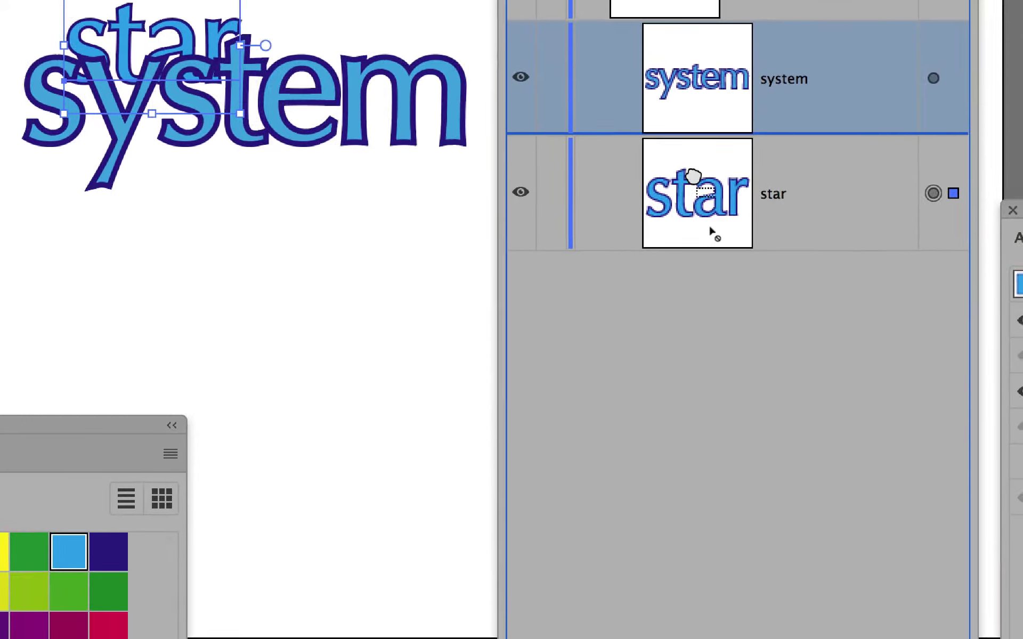
left_click_drag(693, 199, 693, 205)
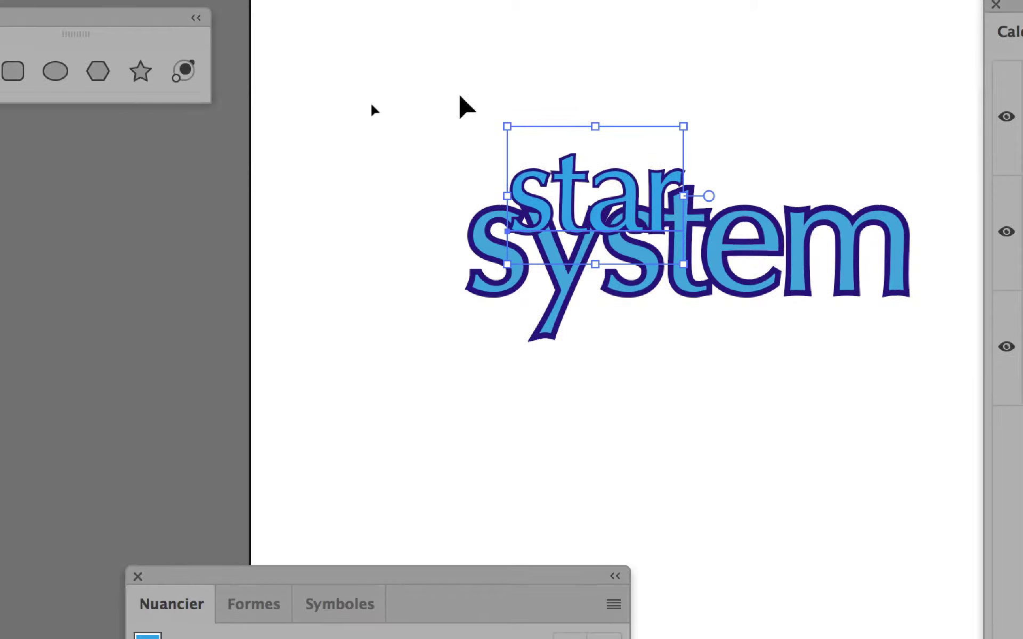
- Marquee-select both star and system and hide the bounding box
left_click(444, 95)
left_click_drag(444, 95, 911, 352)
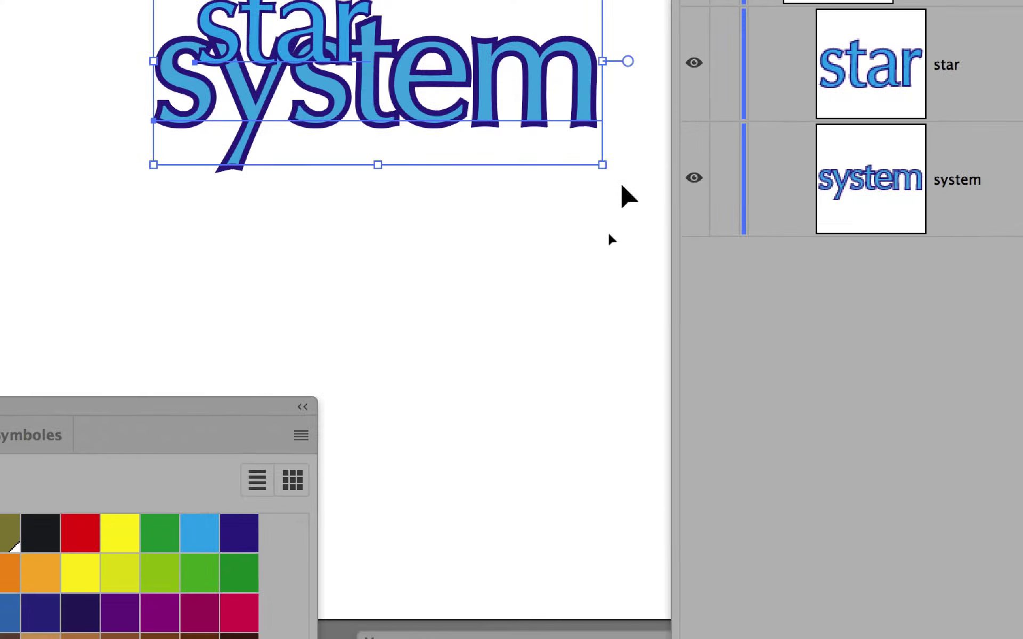
key("ctrl+shift+b")
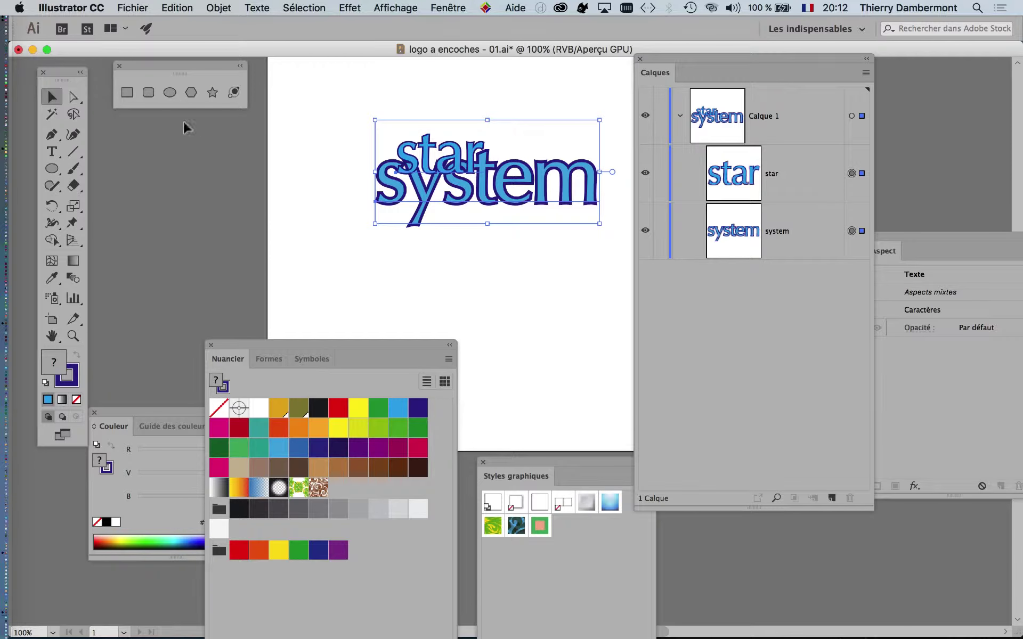
- Float the Aspect panel and set stroke and fill of both words to None
left_click_drag(59, 73, 75, 89)
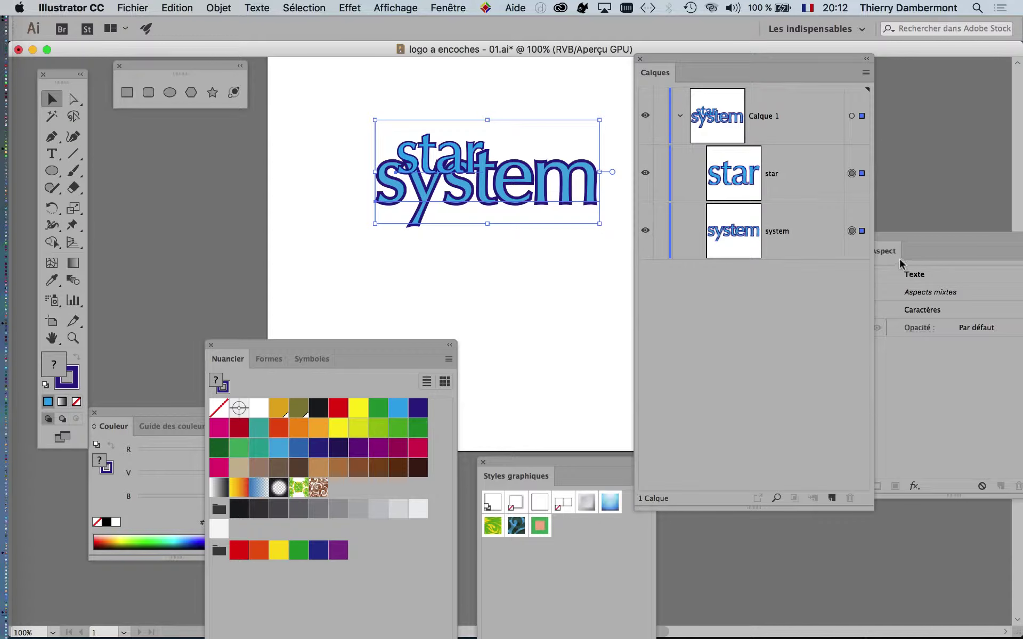
mouse_move(889, 240)
left_mouse_down()
mouse_move(473, 130)
mouse_move(469, 114)
left_mouse_up()
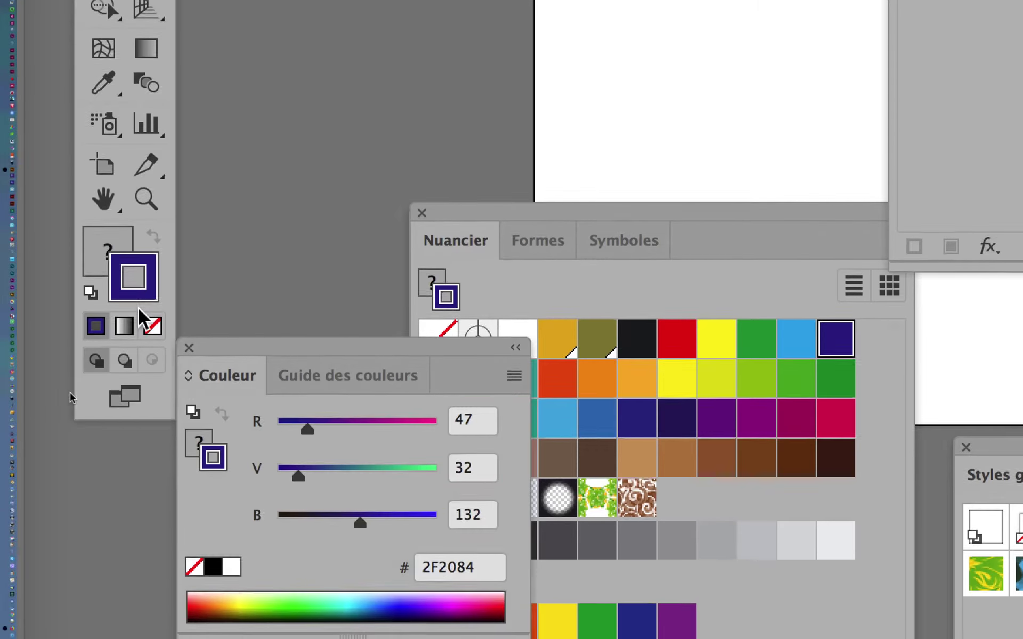
left_click(149, 336)
left_click(105, 266)
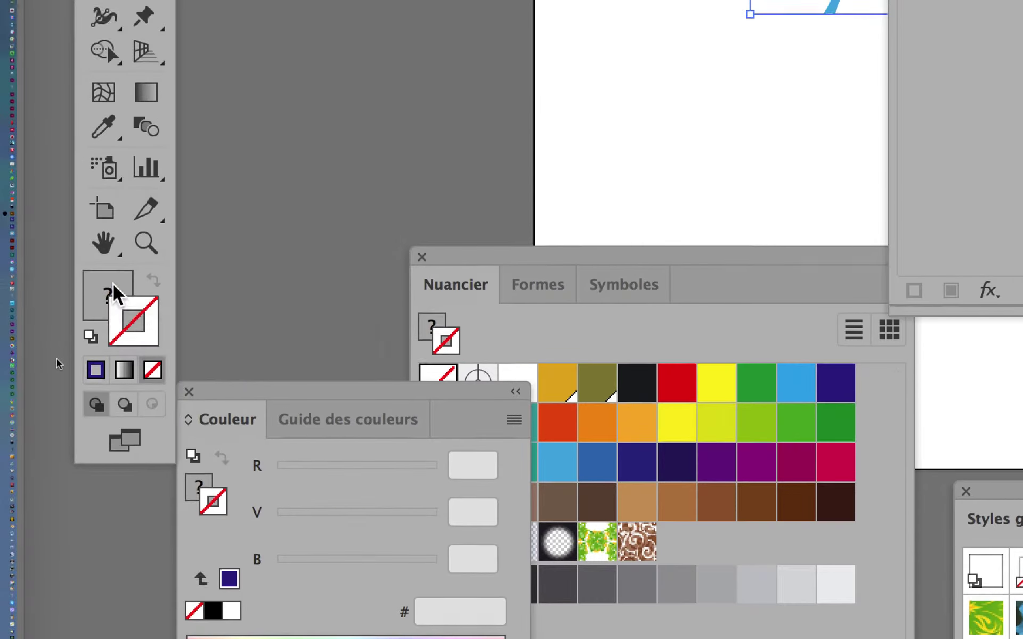
left_click(152, 348)
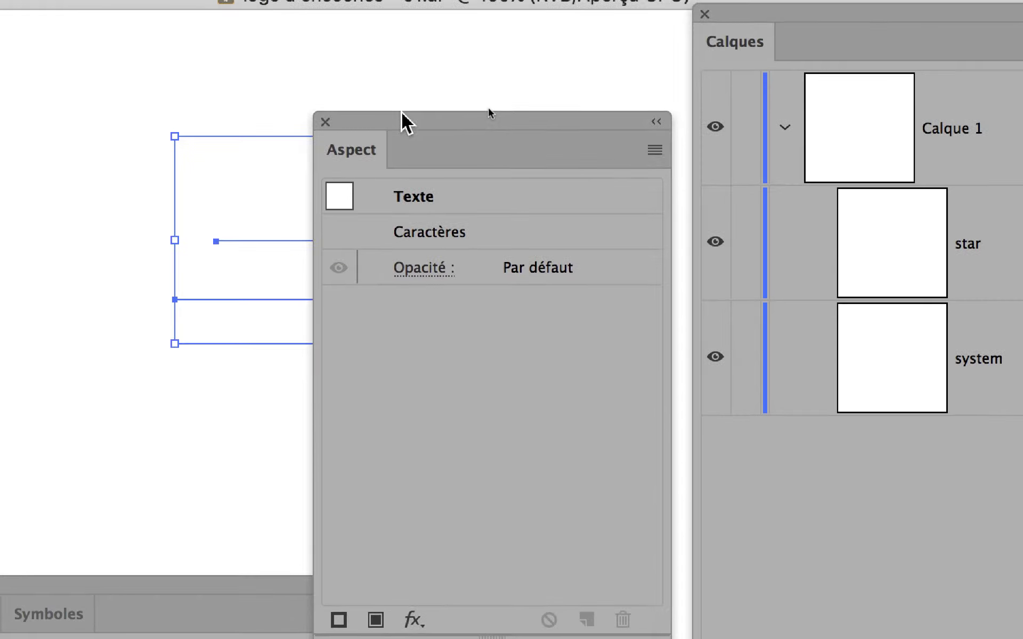
- Close the Layers panel, move the Aspect panel aside, and add a new fill to the text
left_click_drag(400, 119, 473, 88)
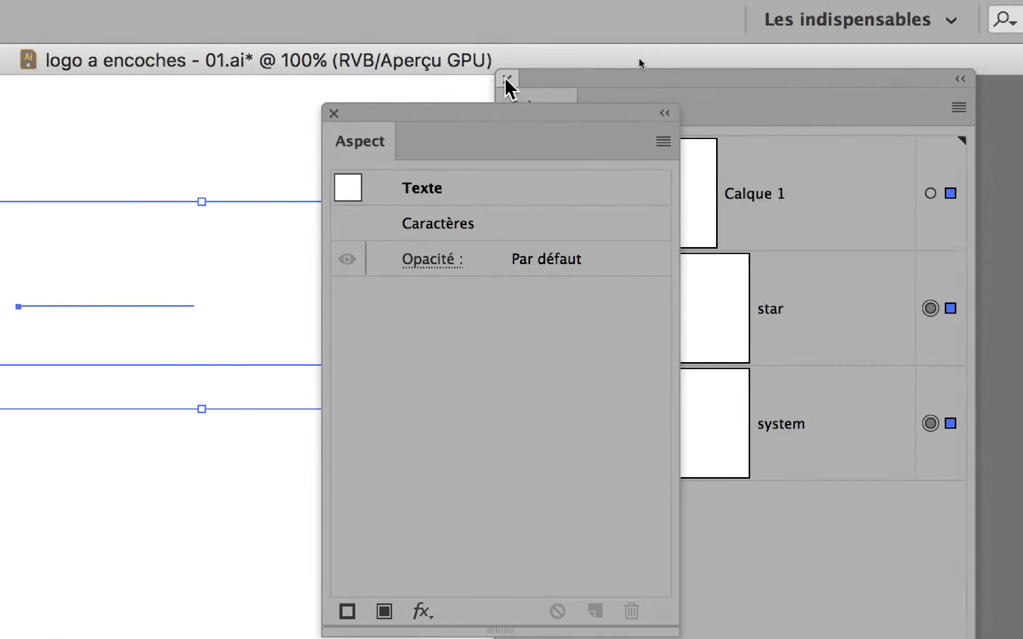
left_click(570, 62)
left_click_drag(627, 83, 806, 102)
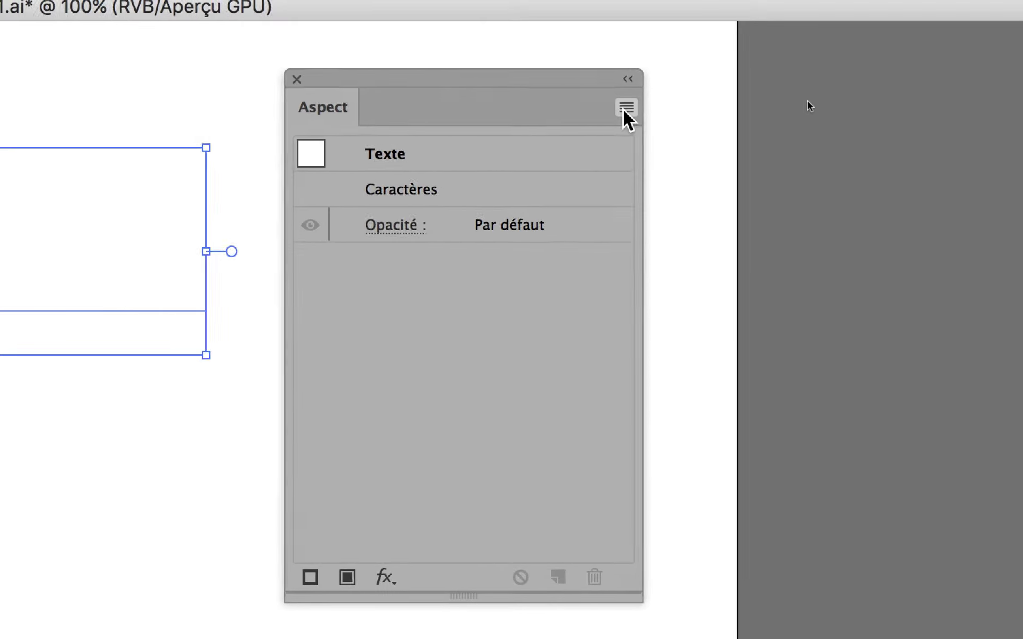
left_click(646, 86)
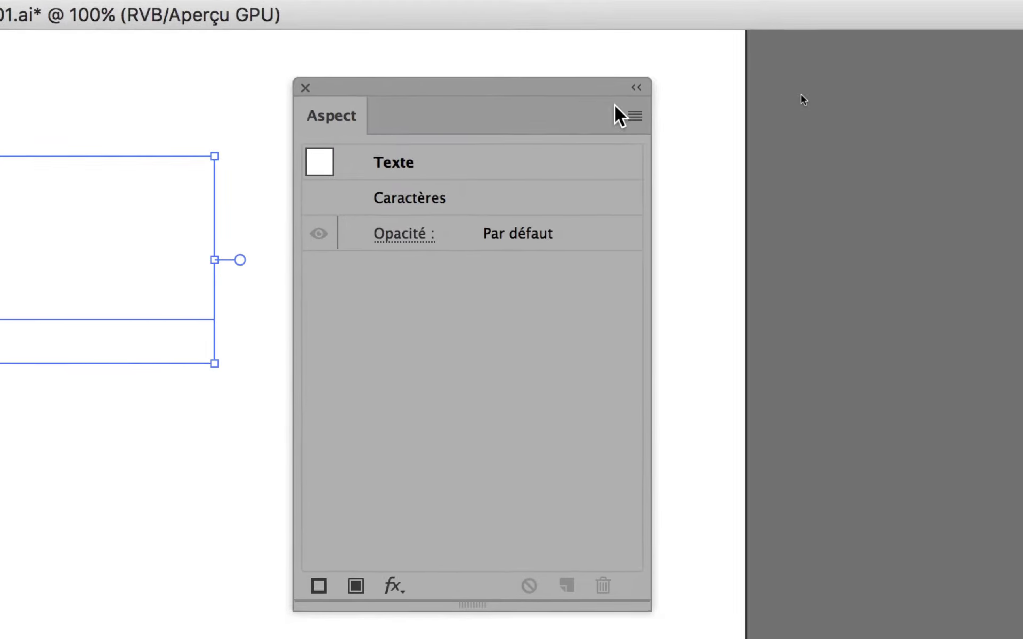
left_click(651, 128)
left_click(604, 130)
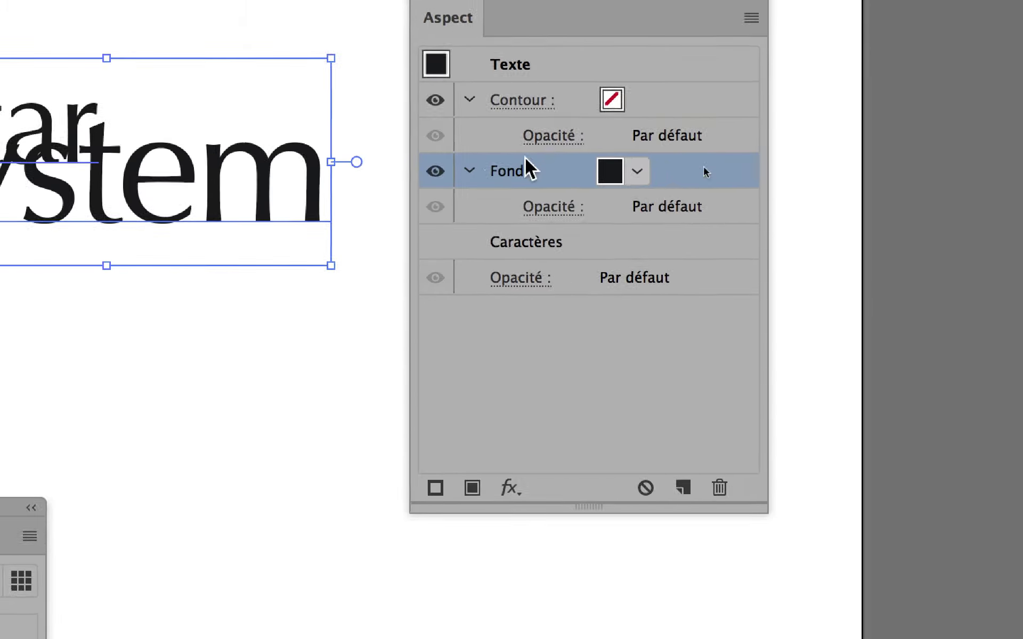
- Set the appearance stroke to the Blanc swatch at 1 pt
left_click(560, 136)
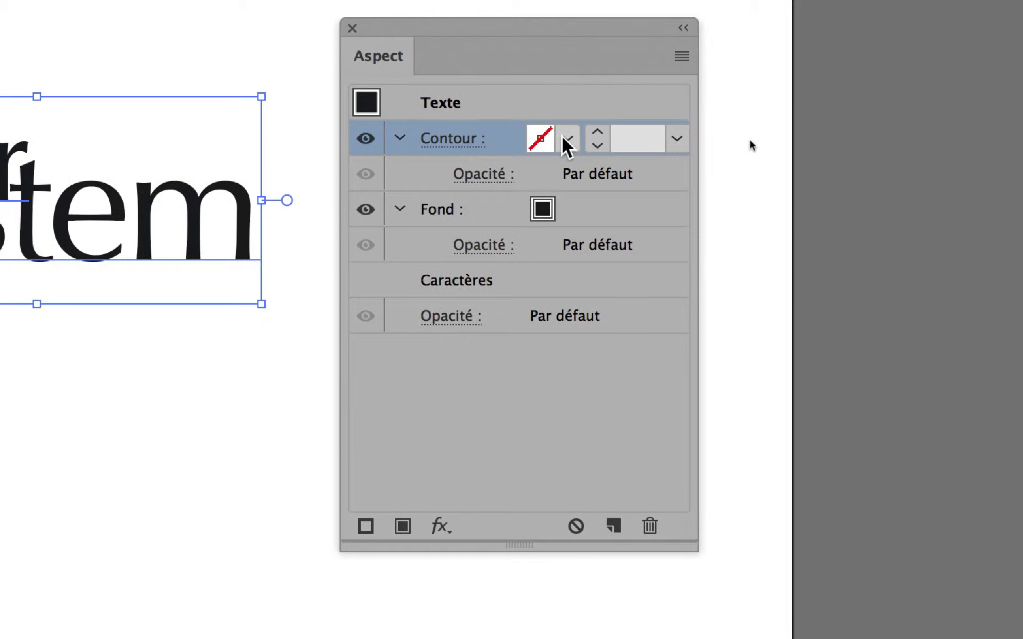
left_click(569, 139)
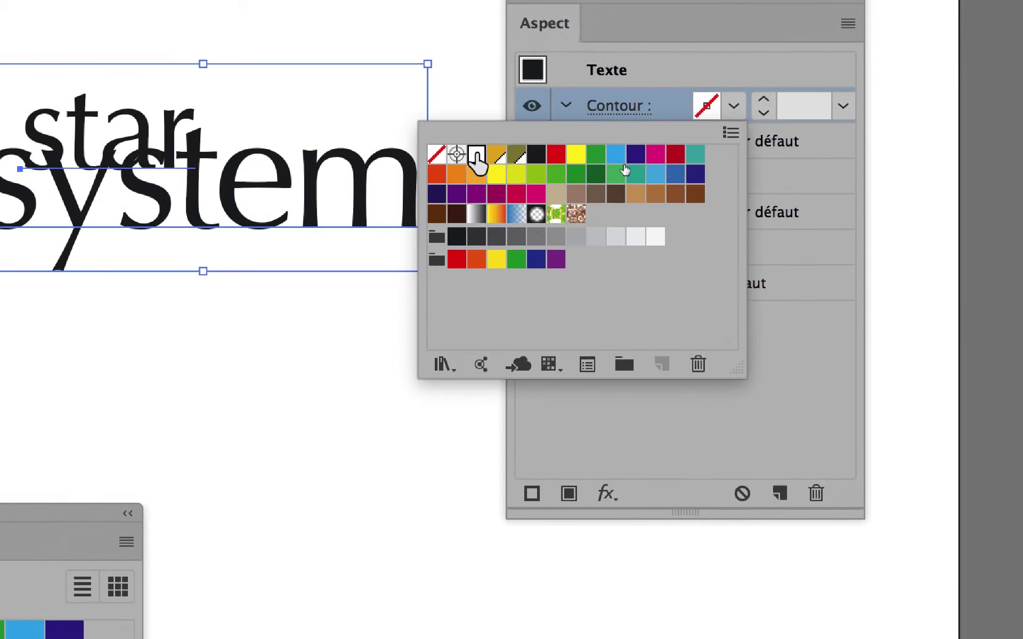
left_click(468, 143)
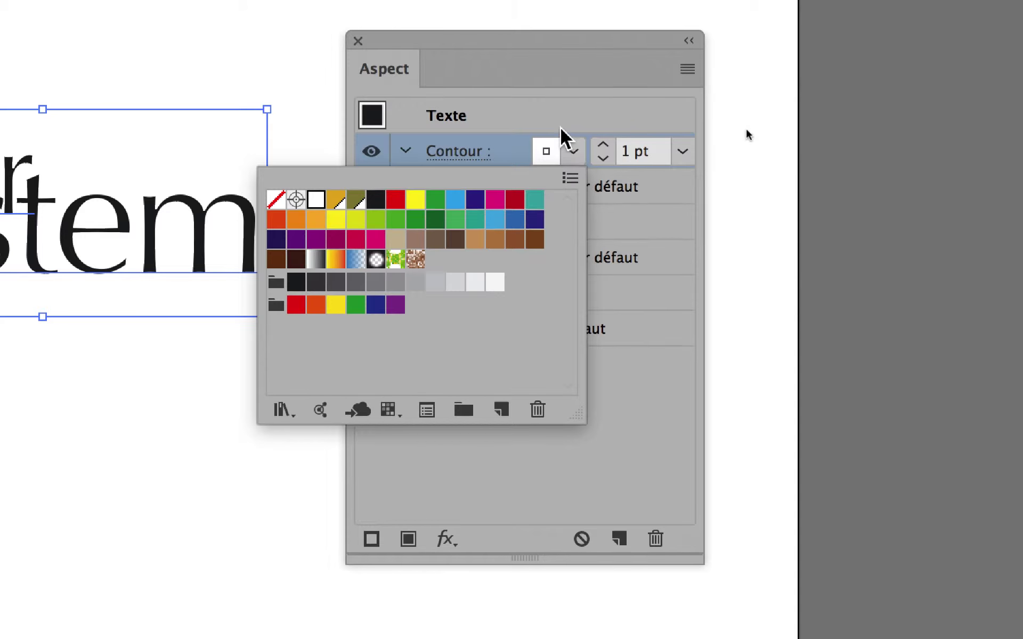
left_click(560, 126)
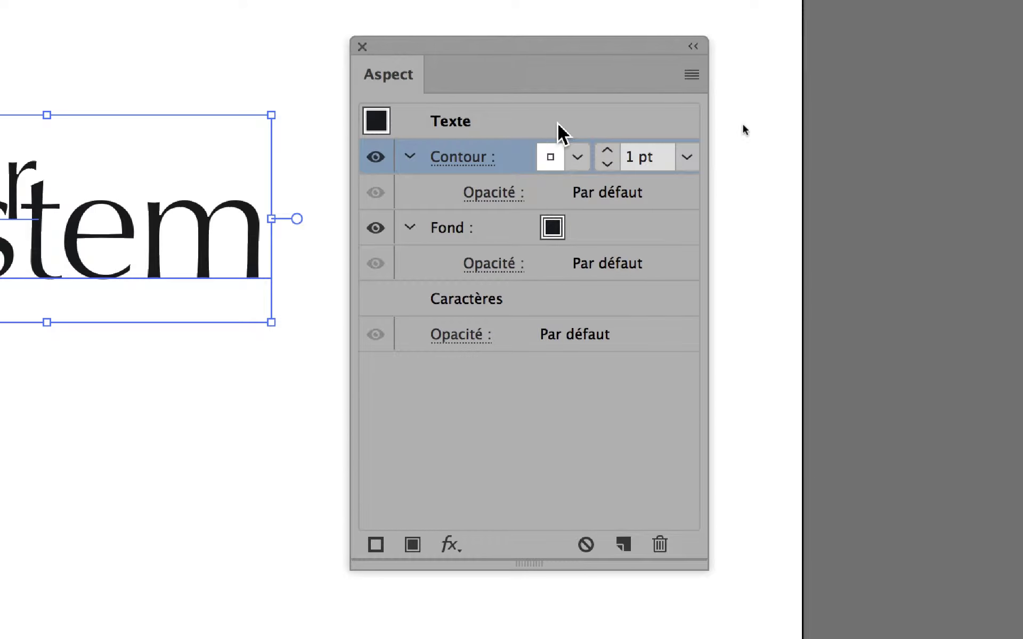
key("super+shift+b")
key("super+shift+b")
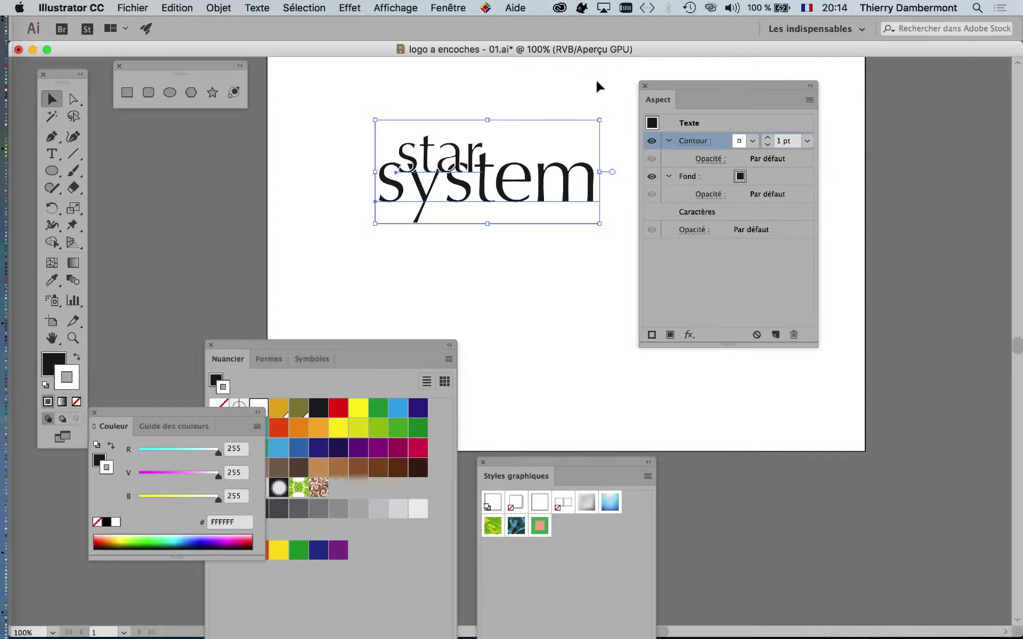
key("super+shift+b")
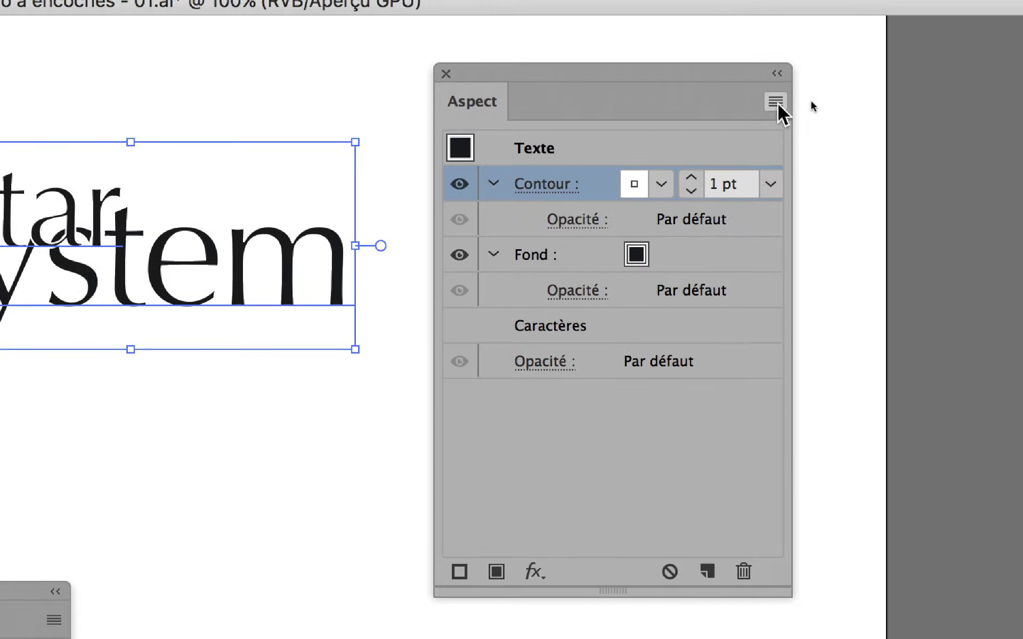
left_click(776, 102)
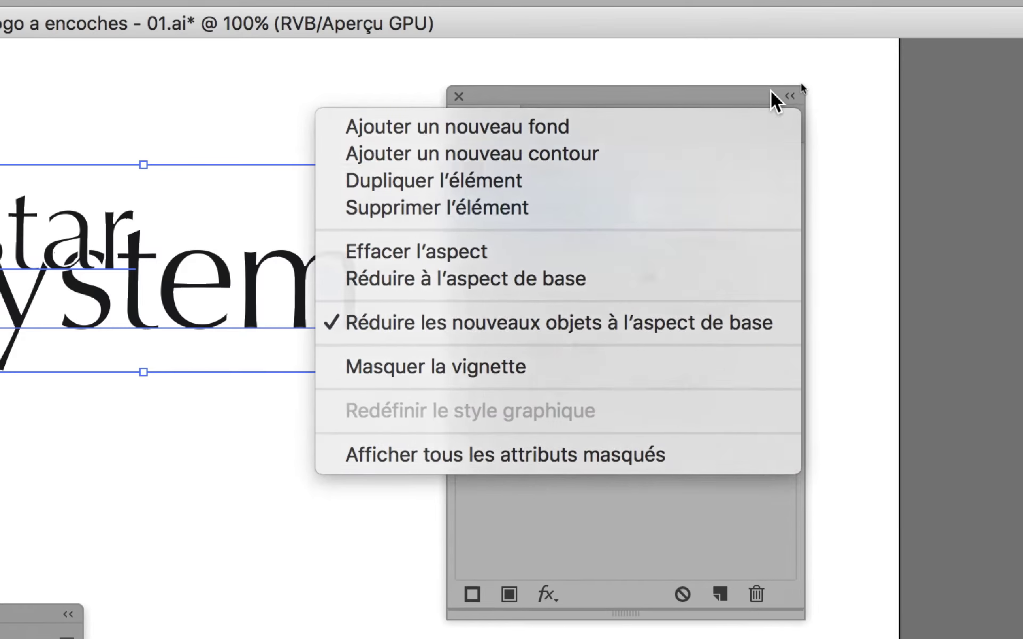
left_click(779, 98)
left_click(781, 98)
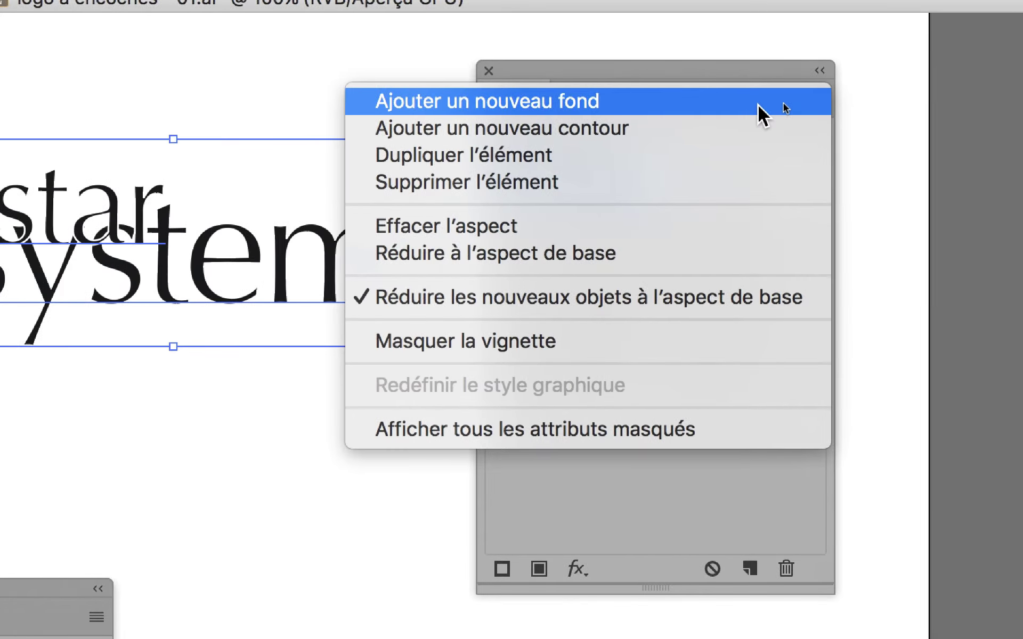
left_click(756, 106)
left_click(772, 97)
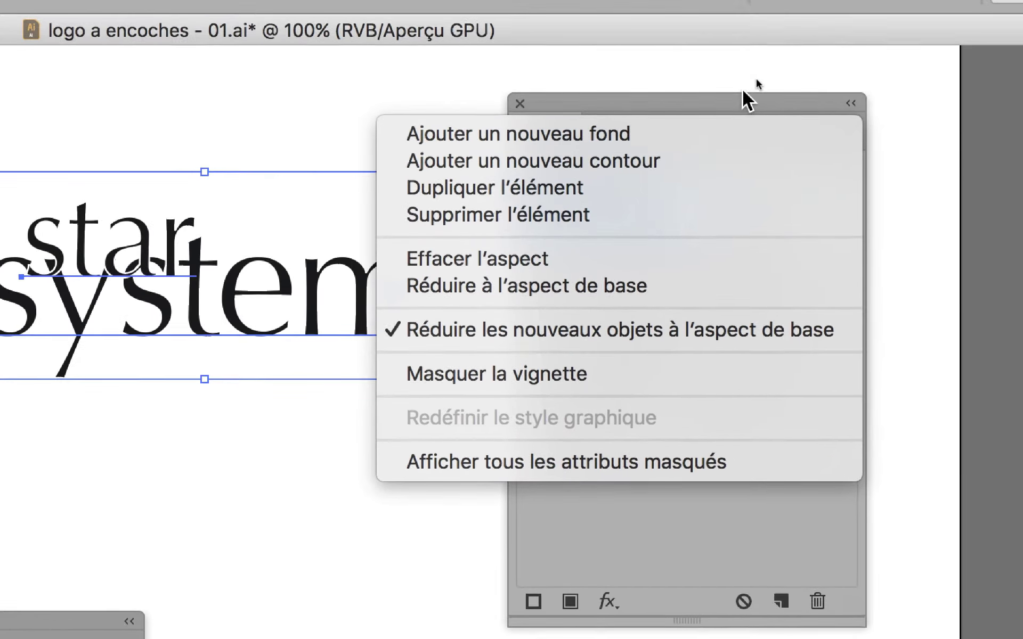
left_click(784, 107)
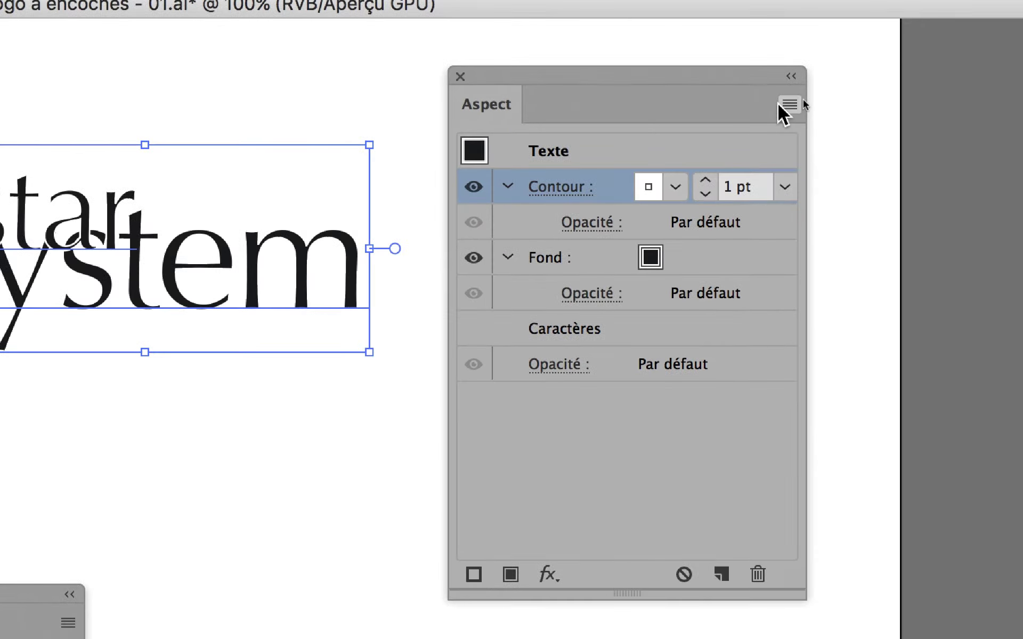
left_click(781, 105)
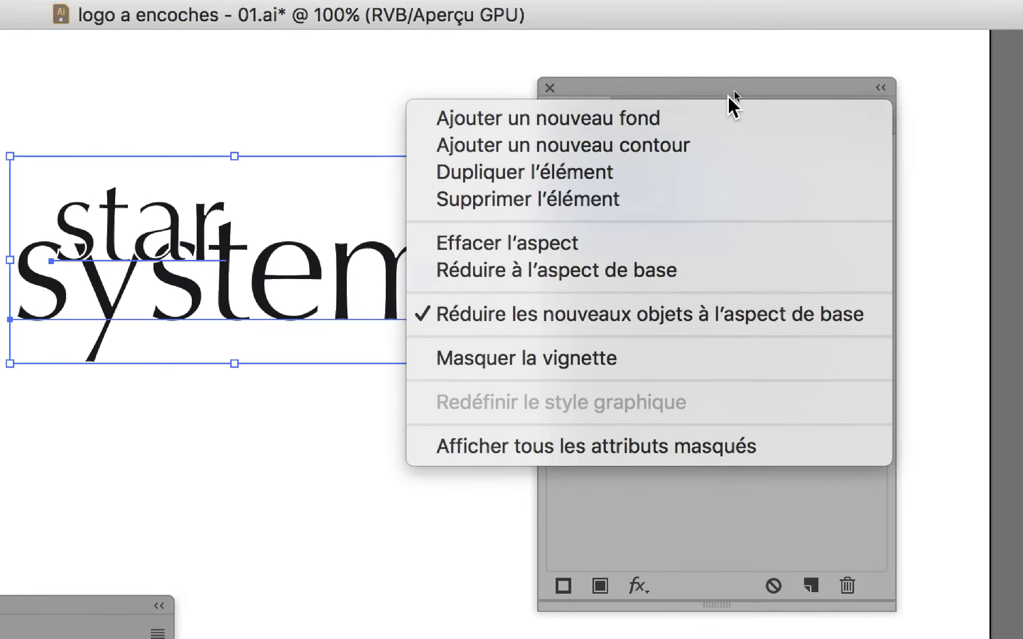
left_click(730, 93)
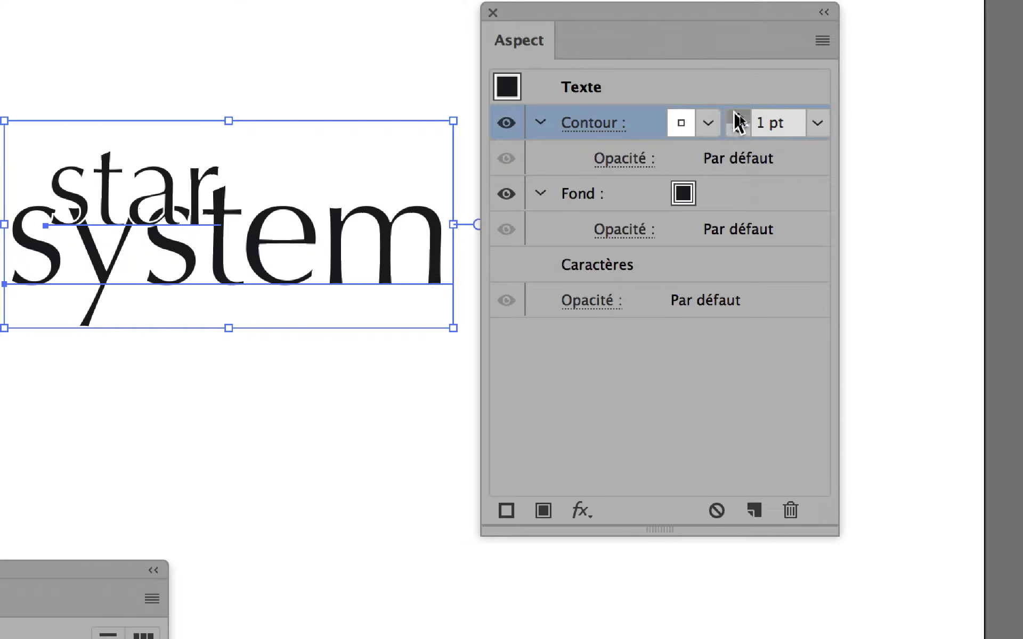
- Place the white stroke below the fill and raise its weight to 8 pt, widening the notches
left_click(739, 118)
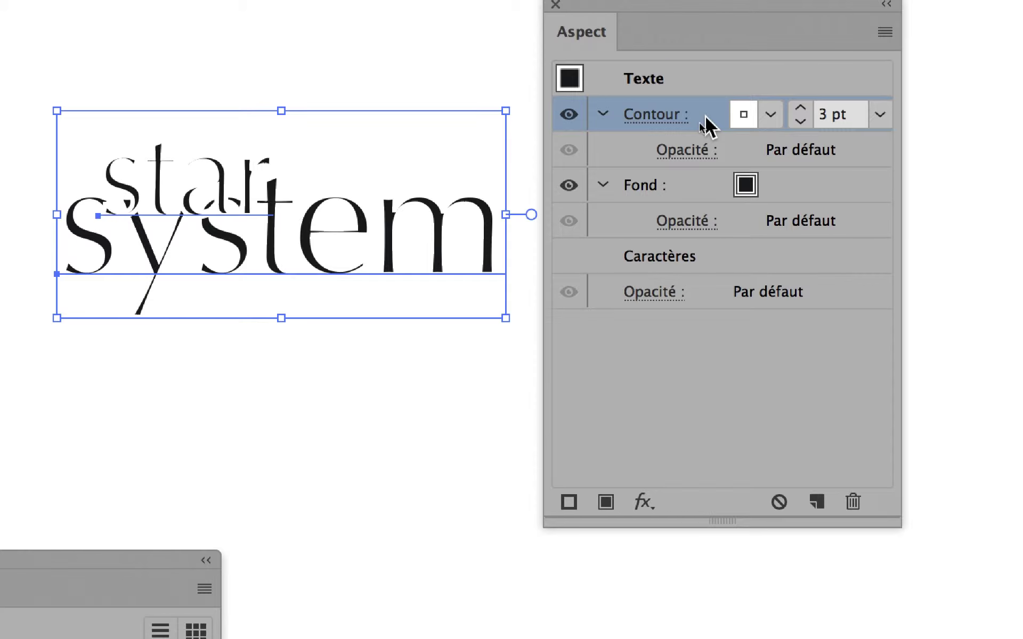
left_click_drag(707, 125, 701, 170)
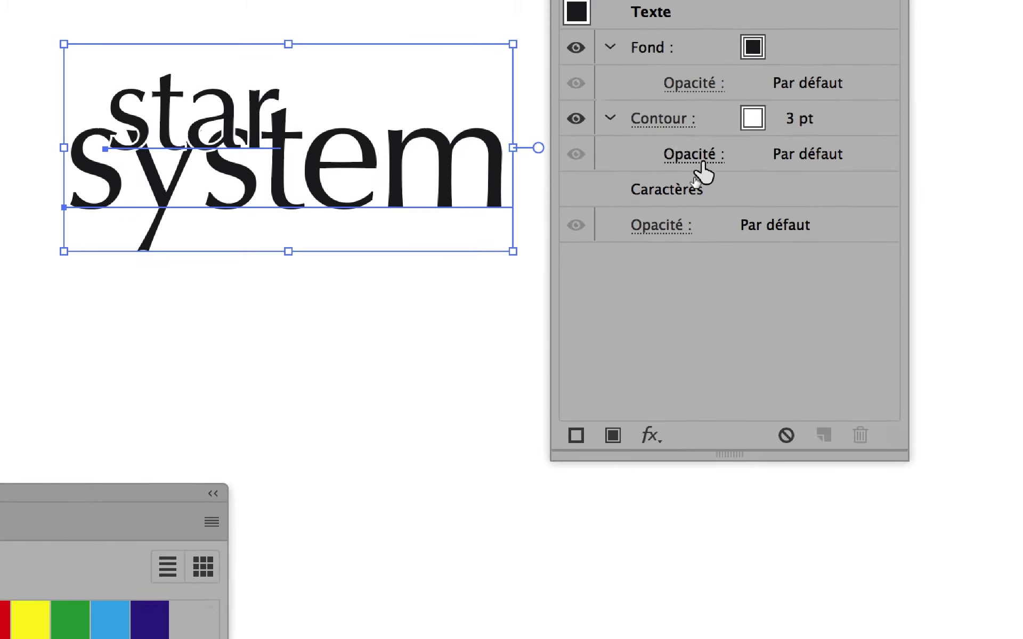
left_click(738, 157)
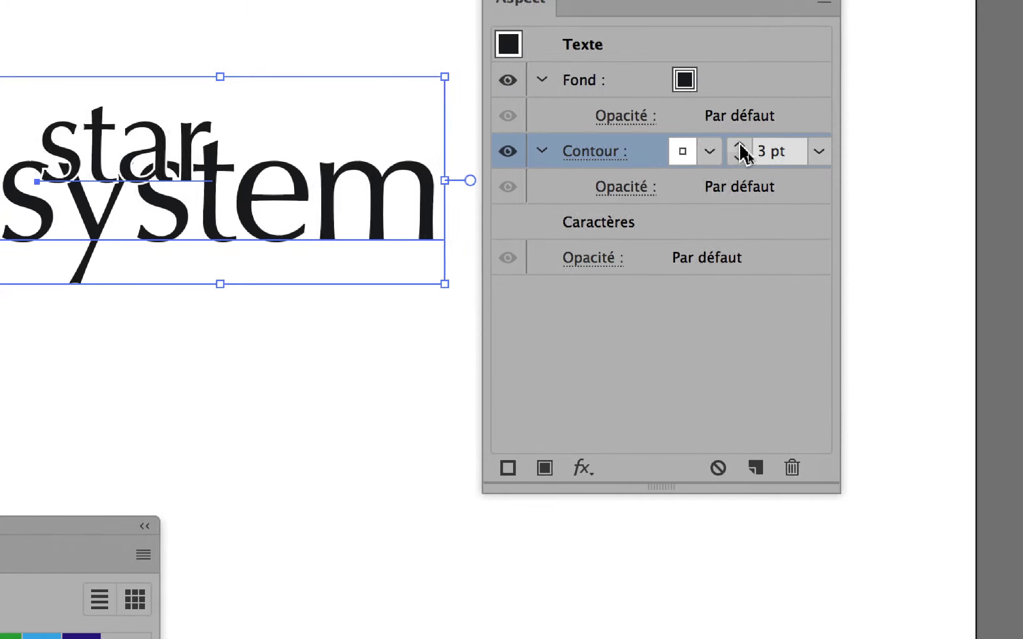
left_click(738, 145)
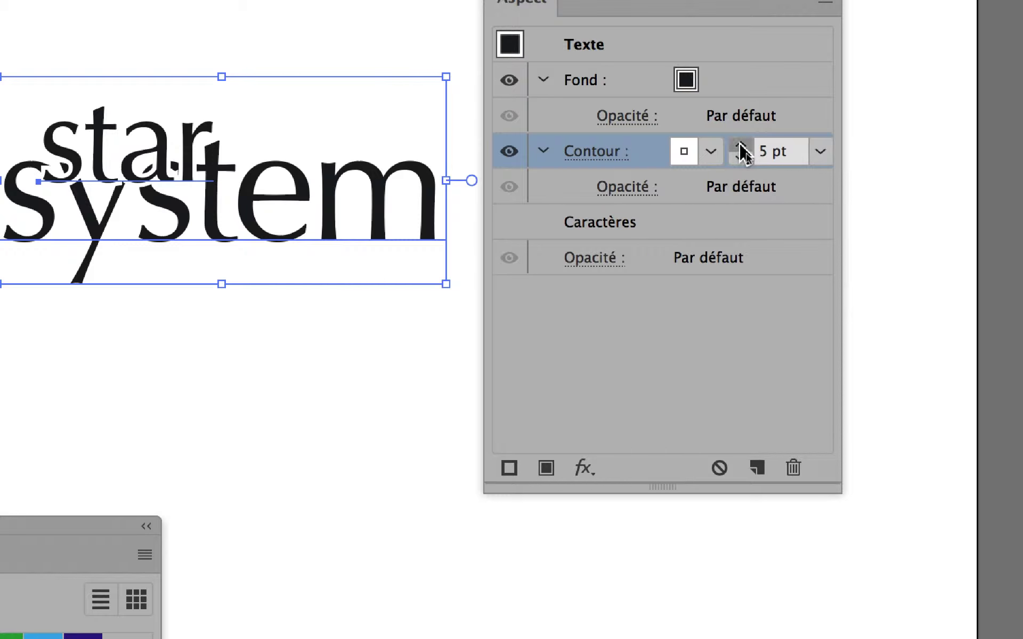
left_click(738, 145)
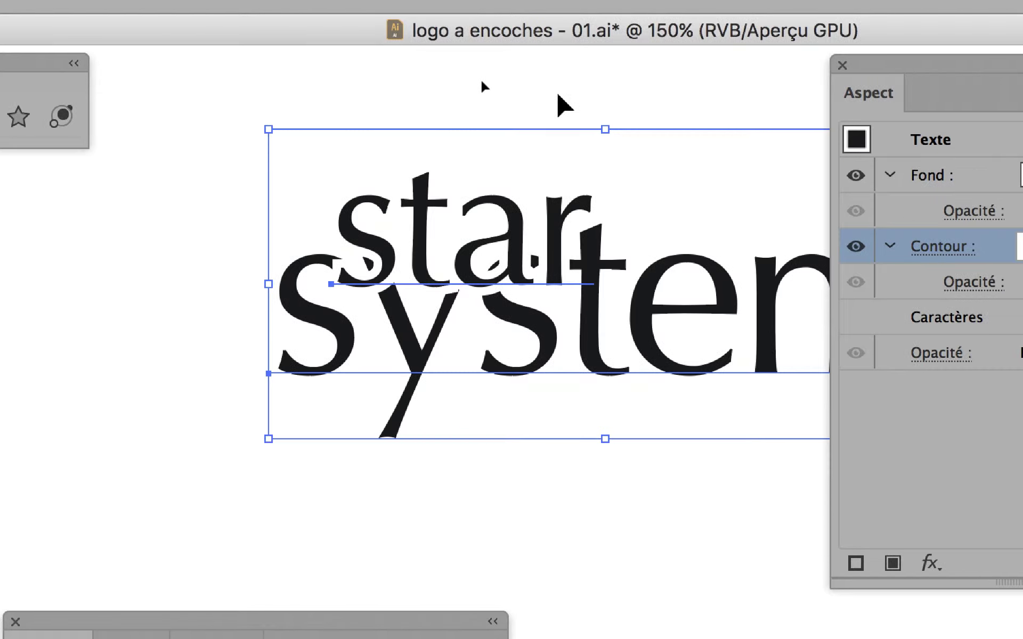
left_click(557, 95)
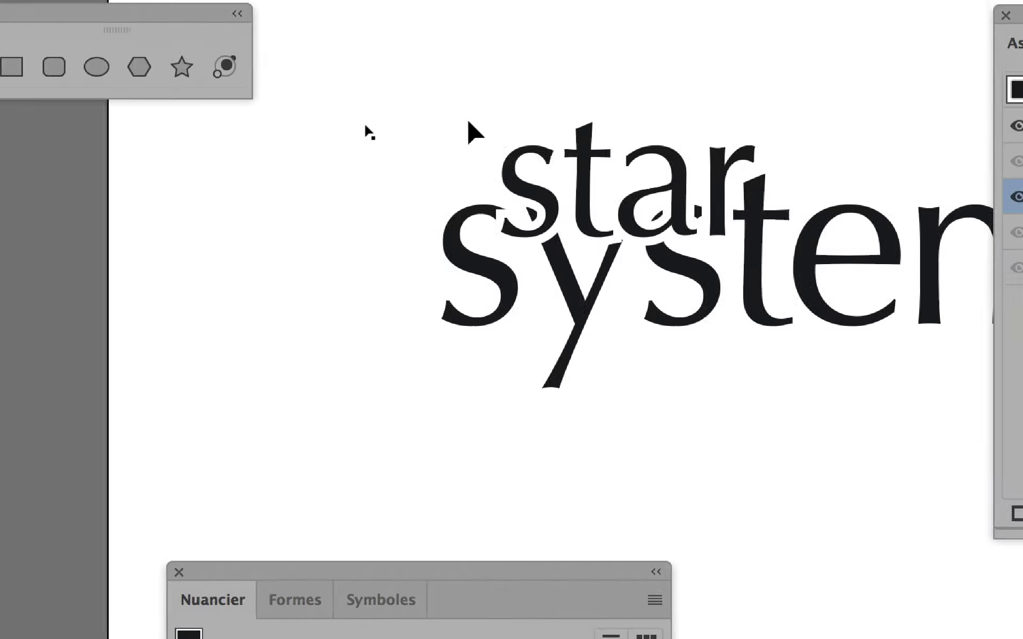
- Move star down and right over 'tem' of system, shifting the Aspect panel aside
left_click(490, 132)
mouse_move(490, 132)
left_mouse_down()
mouse_move(474, 152)
mouse_move(654, 106)
left_mouse_up()
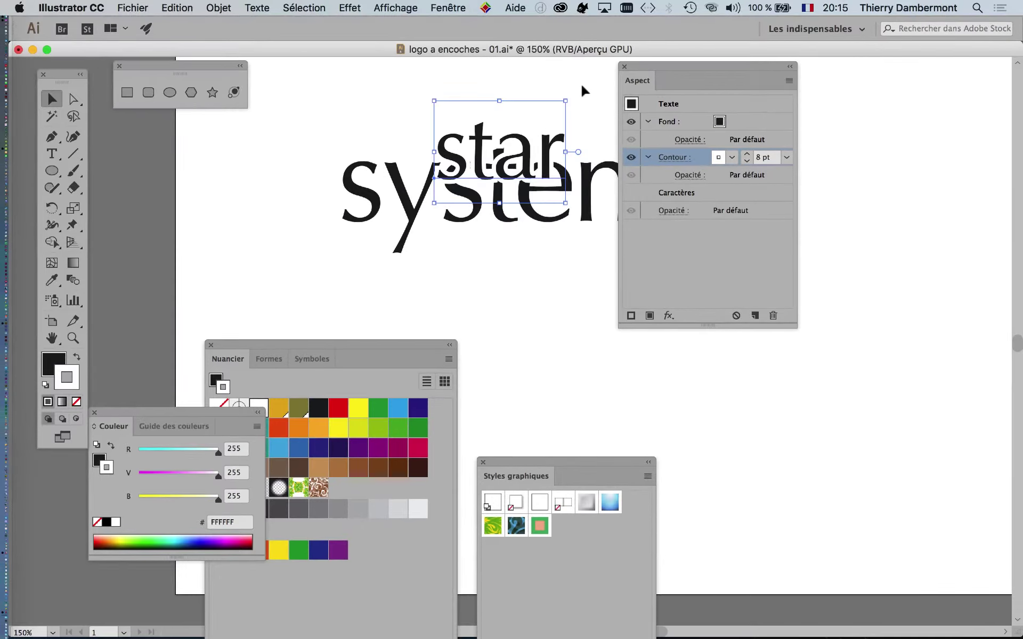
mouse_move(639, 68)
left_mouse_down()
mouse_move(842, 118)
mouse_move(848, 129)
left_mouse_up()
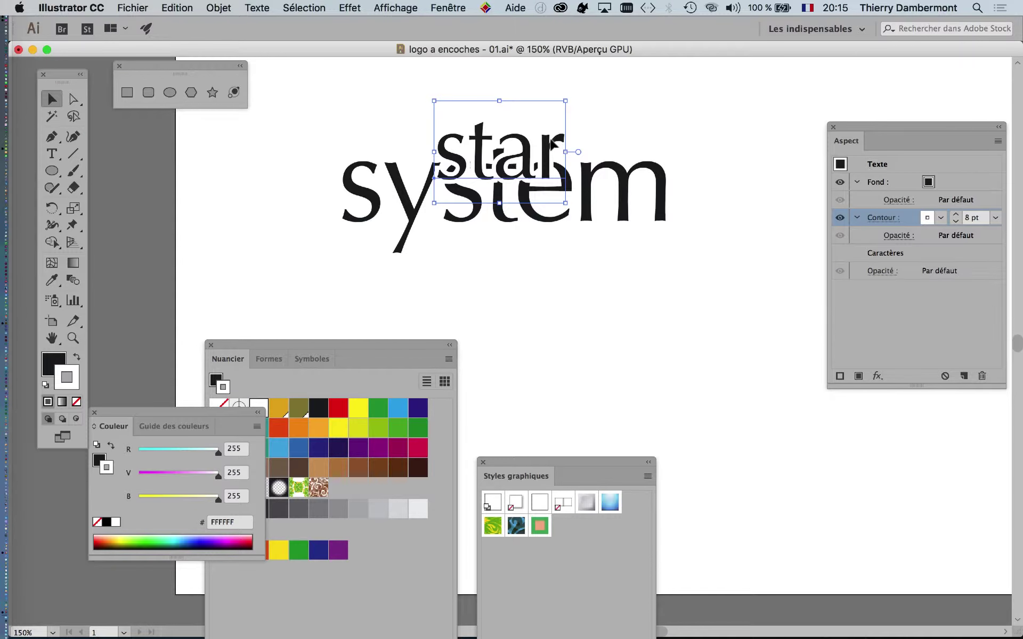
left_click_drag(553, 144, 616, 216)
scroll(626, 226, "up", 1, "alt")
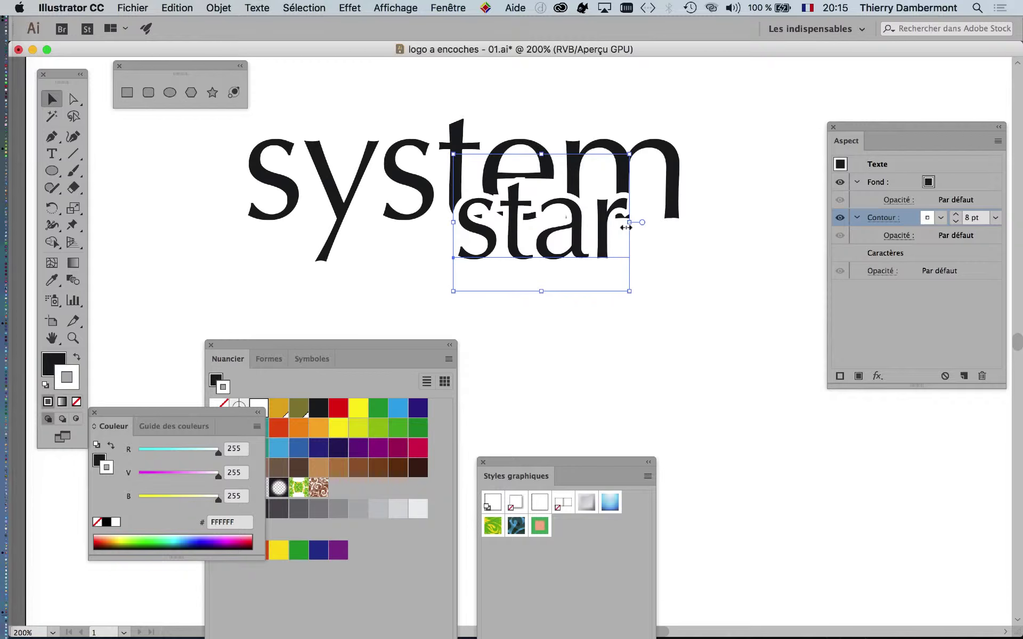
scroll(626, 227, "up", 1, "alt")
mouse_move(581, 227)
left_mouse_down()
mouse_move(605, 227)
mouse_move(616, 213)
left_mouse_up()
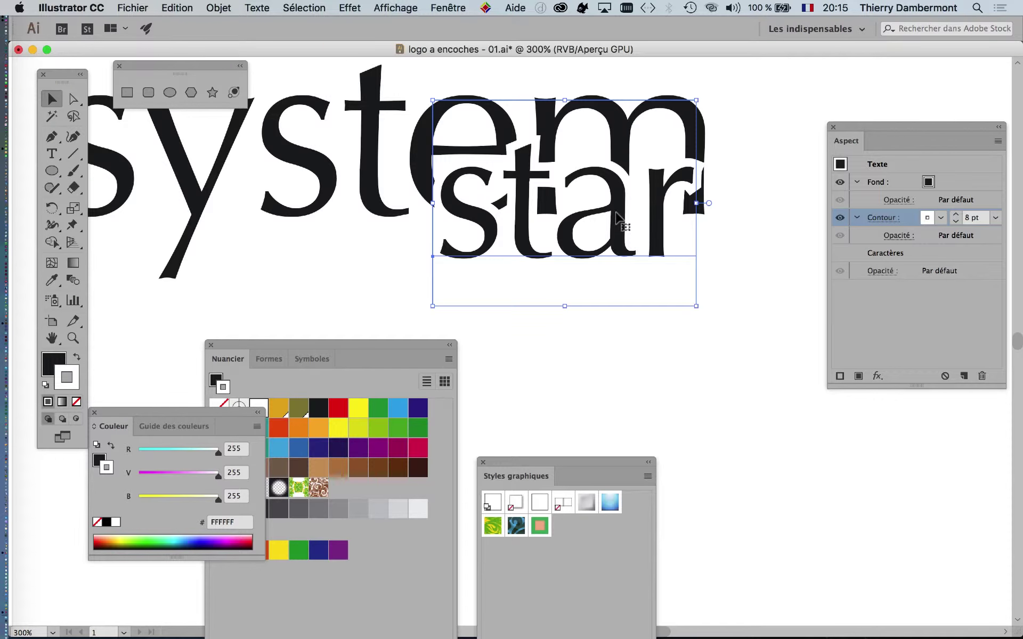
- Resize star with its corner handles, ending smaller beneath the right end of system
scroll(655, 222, "down", 1, "alt")
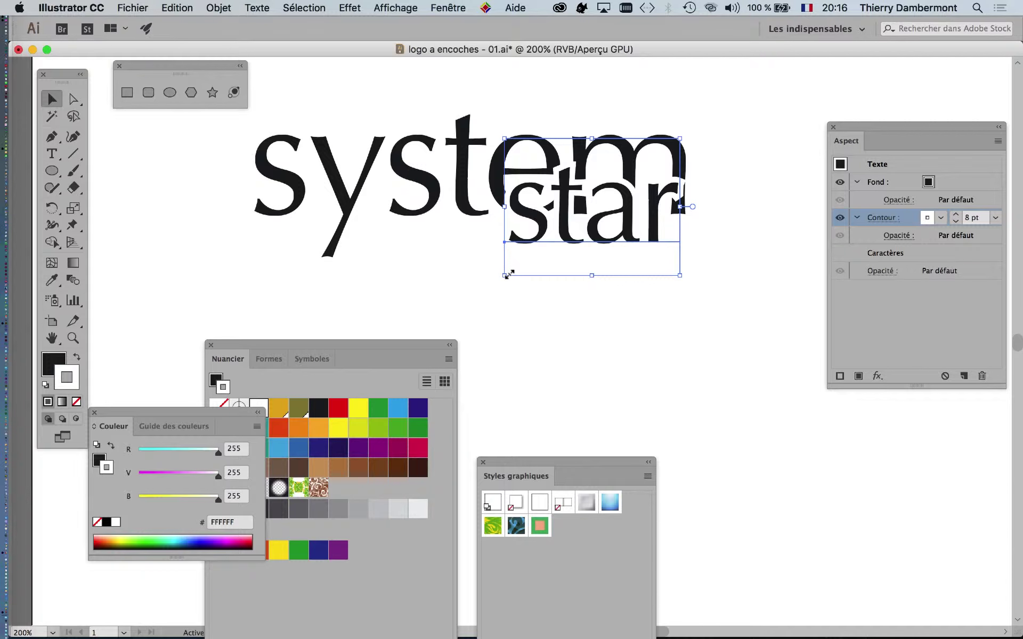
mouse_move(506, 274)
left_mouse_down()
mouse_move(439, 325)
mouse_move(548, 281)
mouse_move(440, 322)
left_mouse_up()
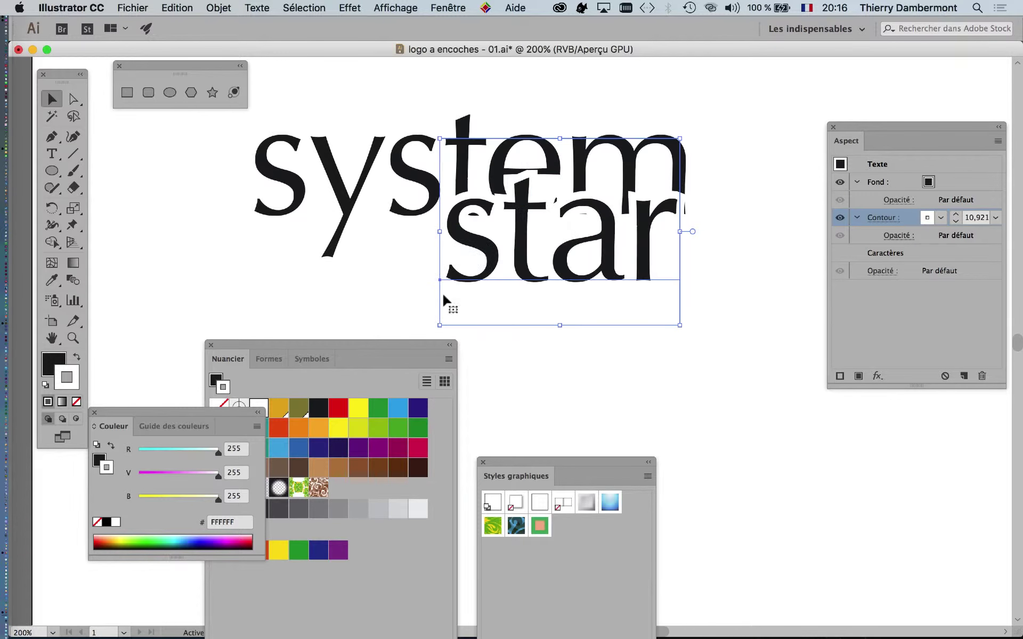
scroll(467, 288, "down", 1, "alt")
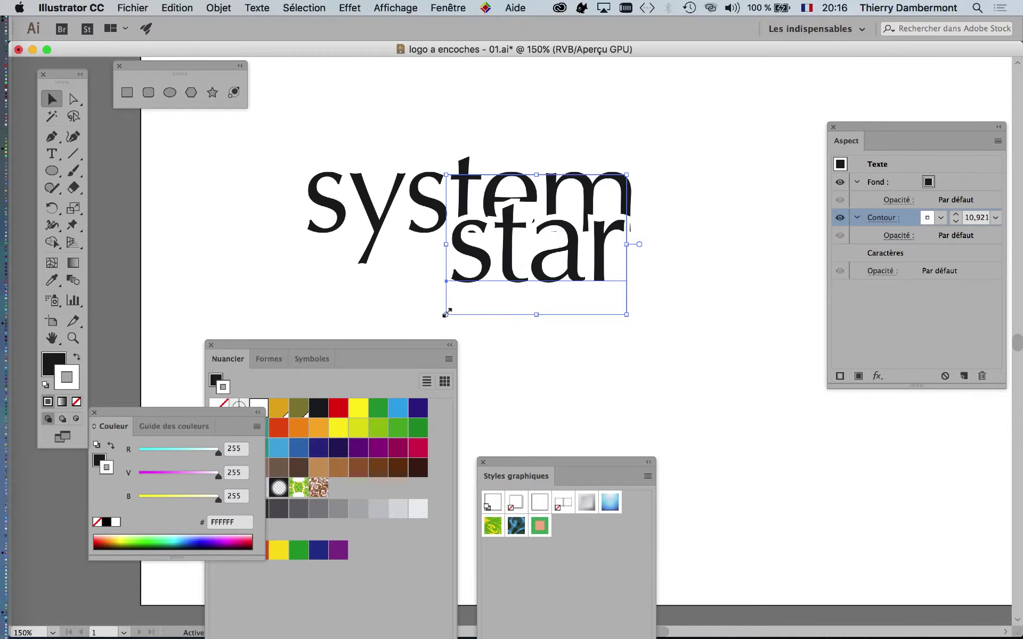
left_click_drag(446, 313, 443, 318)
mouse_move(506, 276)
left_mouse_down()
mouse_move(389, 181)
mouse_move(433, 251)
mouse_move(528, 247)
mouse_move(526, 270)
left_mouse_up()
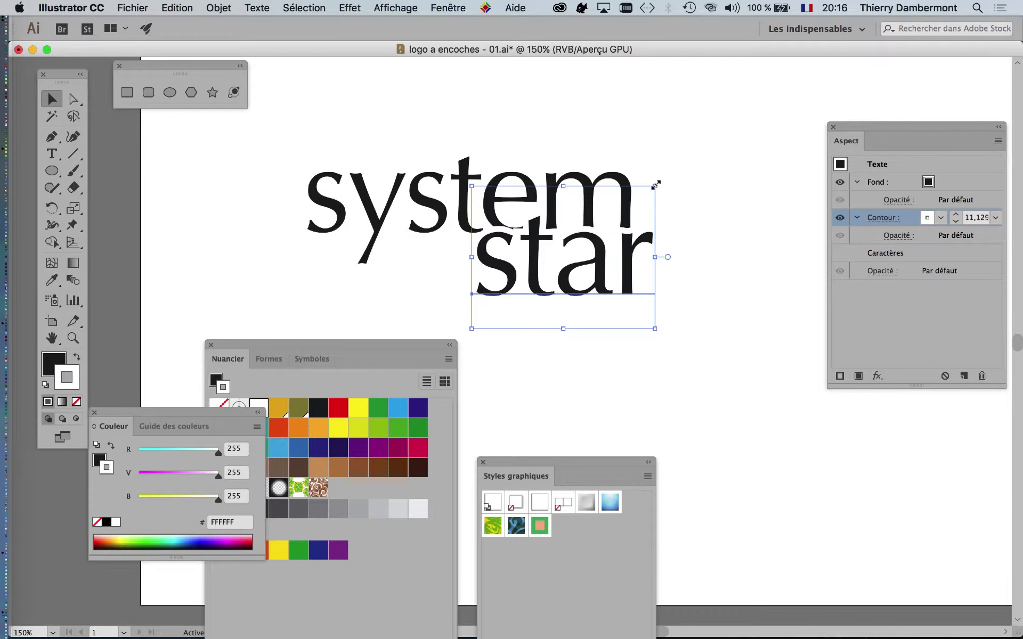
left_click_drag(655, 184, 605, 226)
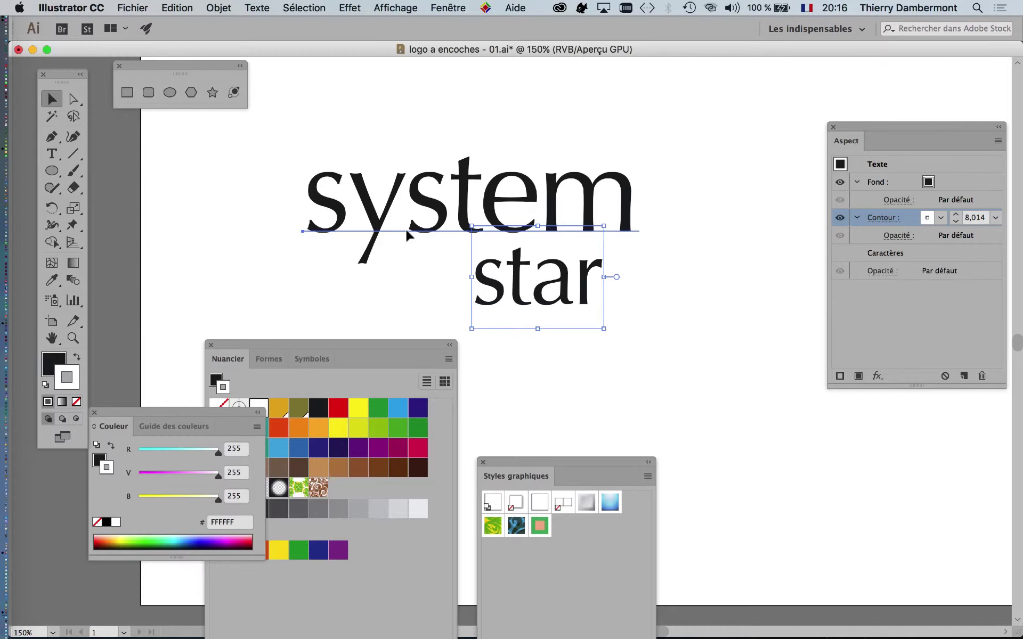
- Drag the 'star' text up so it overlaps the bottom of 'system'
left_click(407, 235)
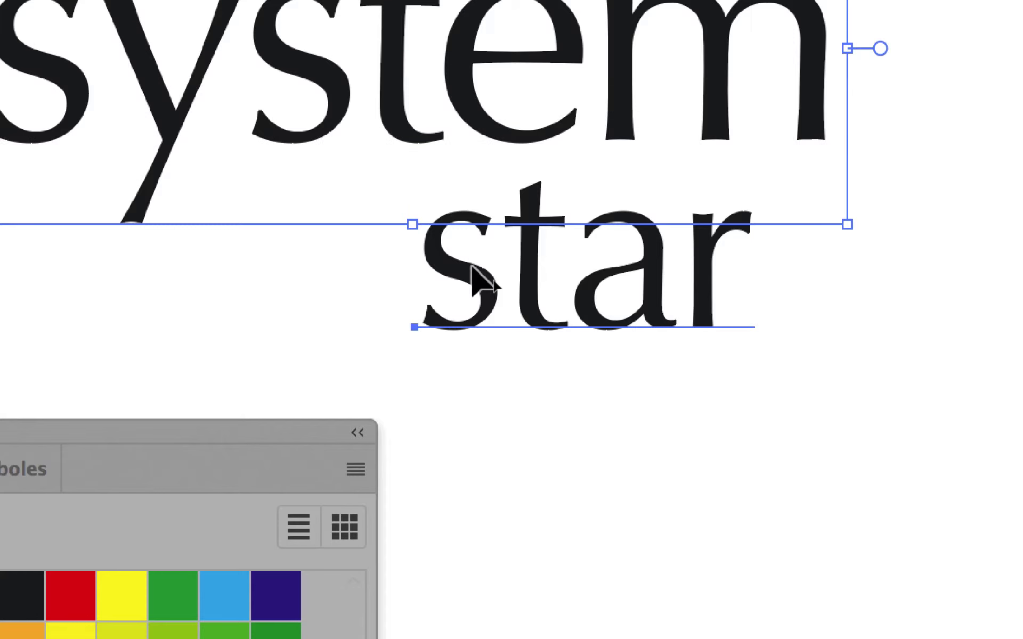
left_click(473, 268)
left_click_drag(473, 268, 491, 232)
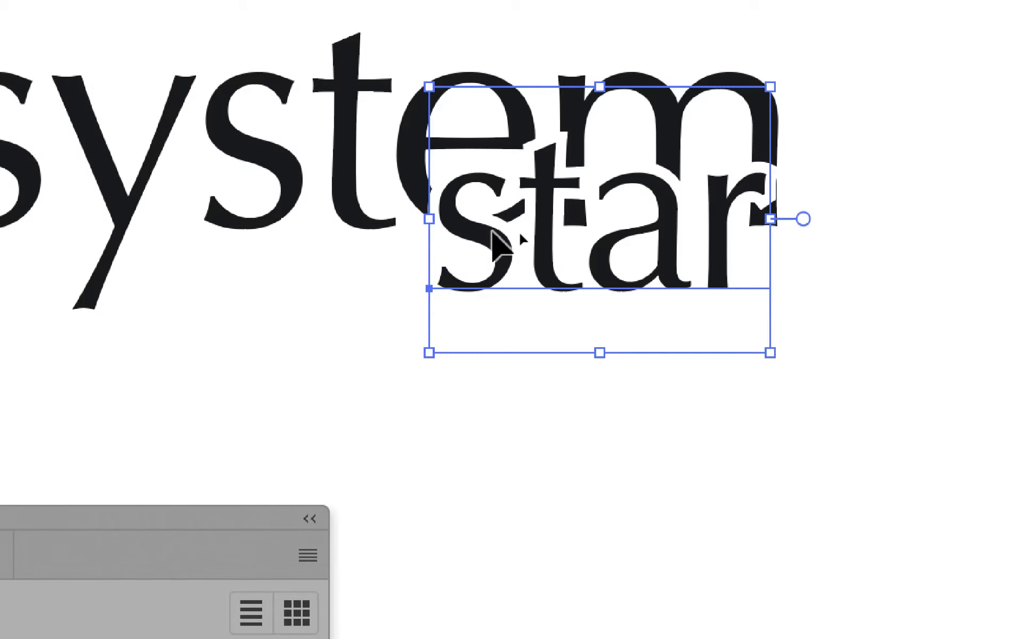
key("ctrl+a")
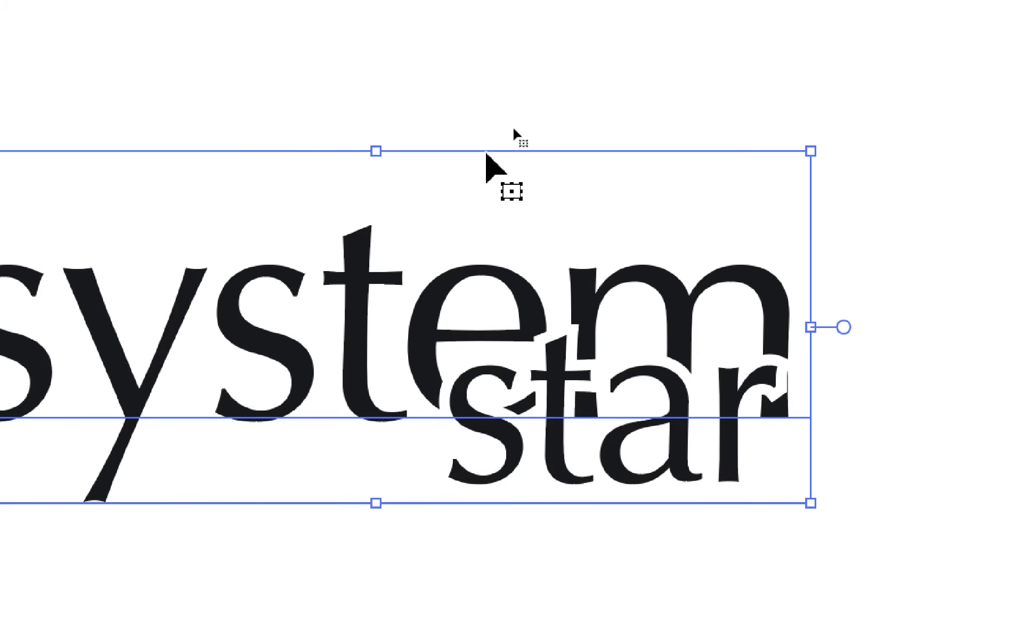
left_click(479, 139)
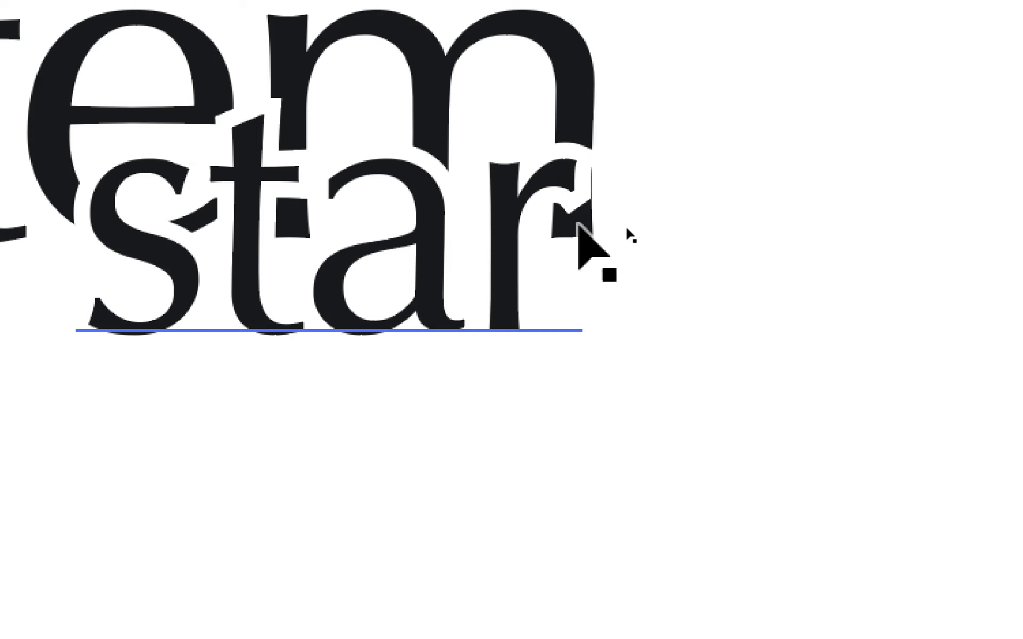
- Nudge 'star' right and up into 'tem' with the arrow keys, then deselect
left_click(557, 224)
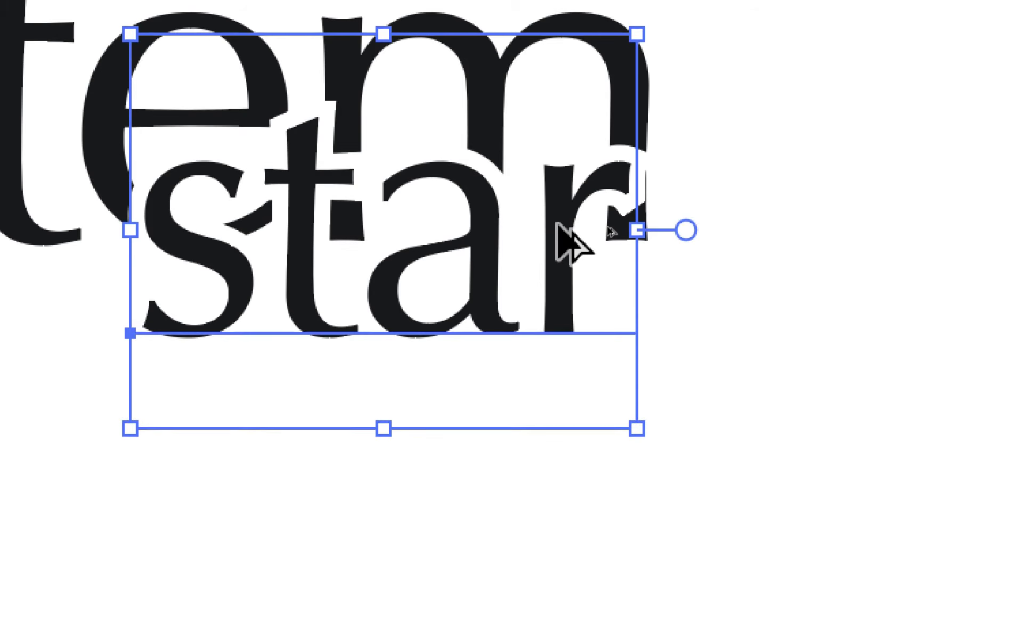
key("Right")
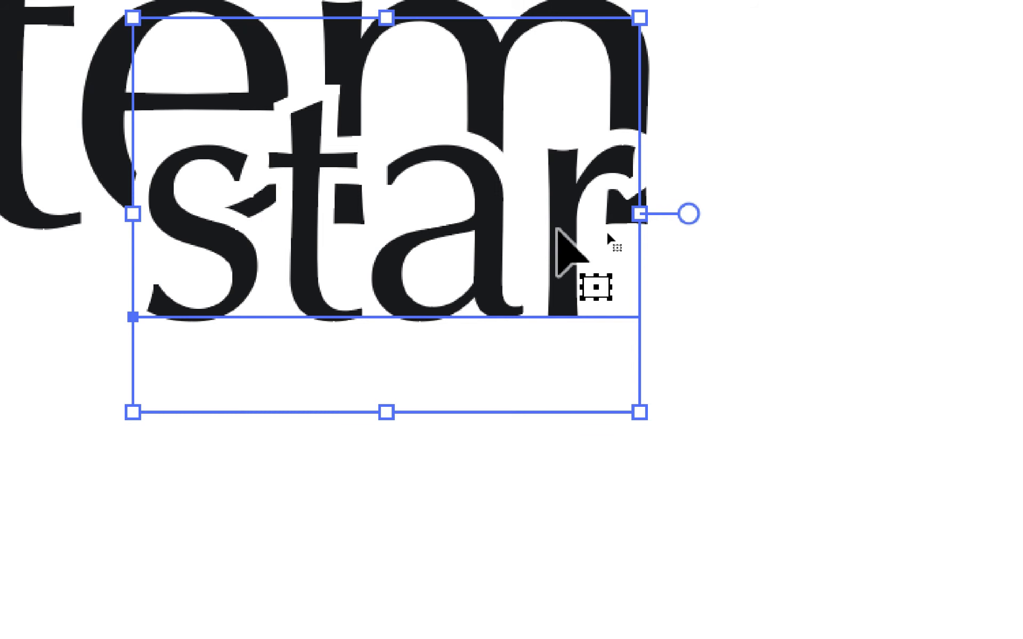
key("Up")
key("Up")
scroll(586, 224, "right", 5)
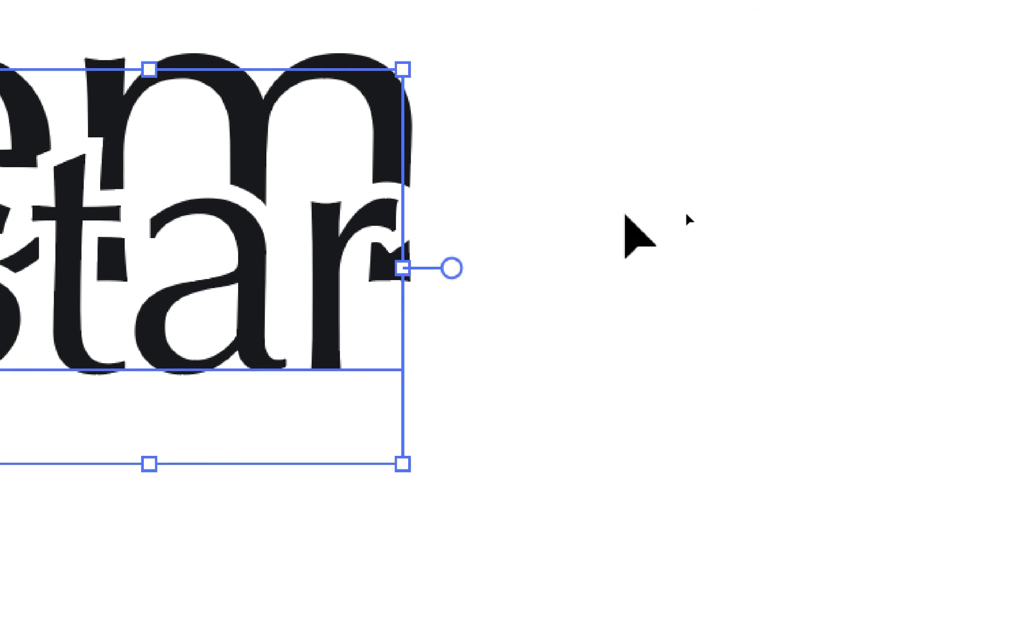
left_click(627, 219)
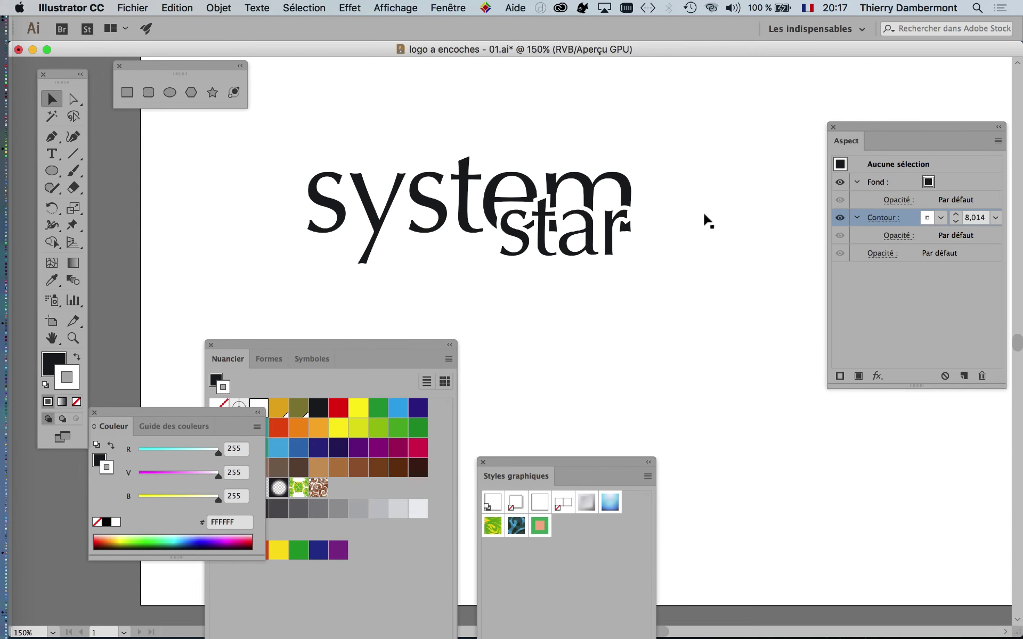
- Save As 'logo a encoches - 02.ai', changing version 01 to 02, reaching Illustrator Options
left_click(136, 6)
left_click(160, 126)
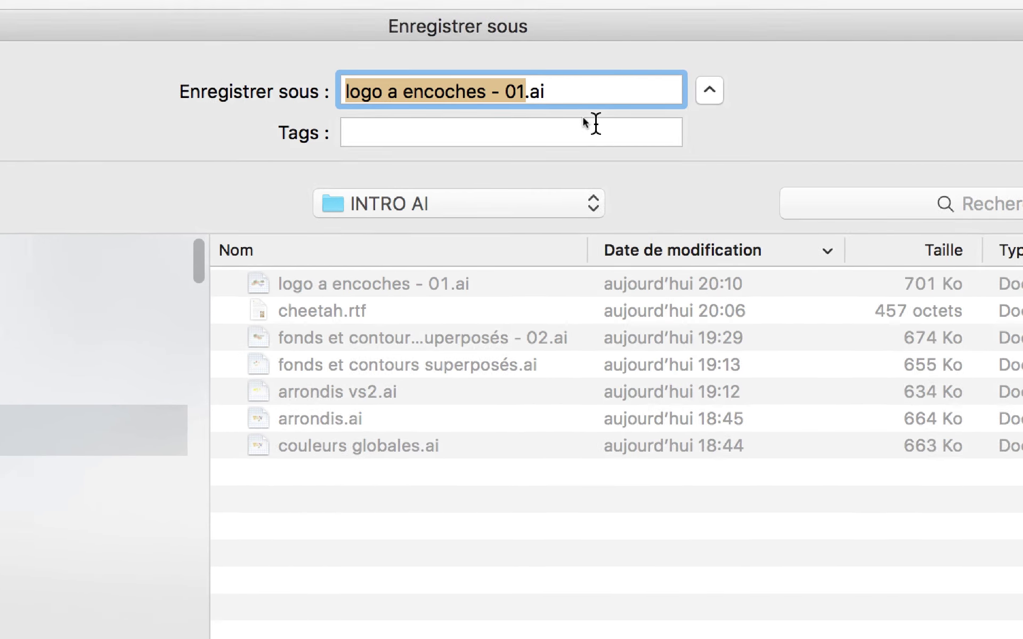
left_click(564, 112)
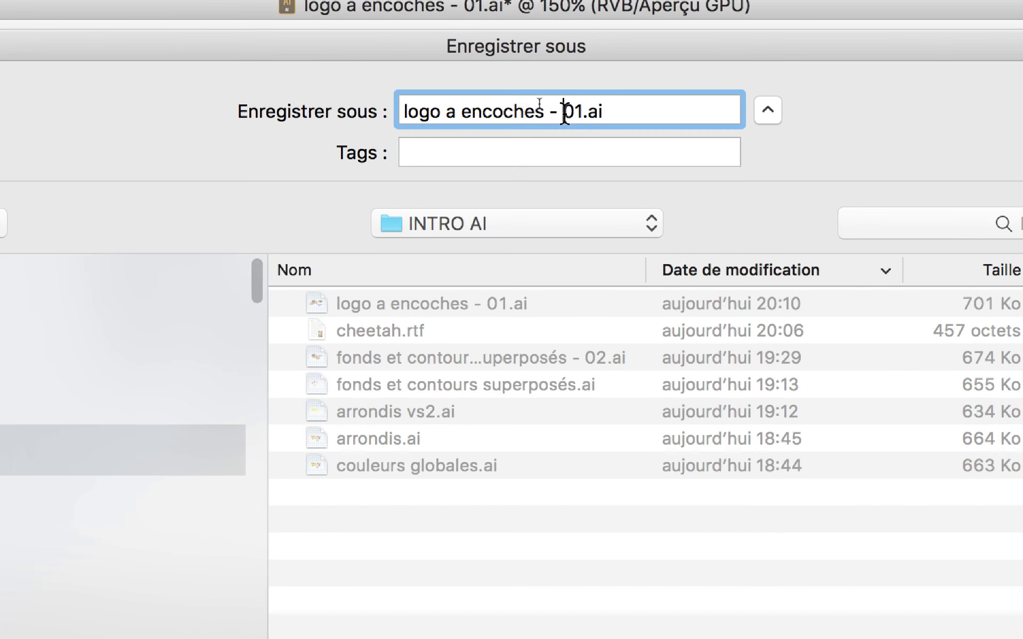
left_click_drag(572, 113, 577, 115)
type("2")
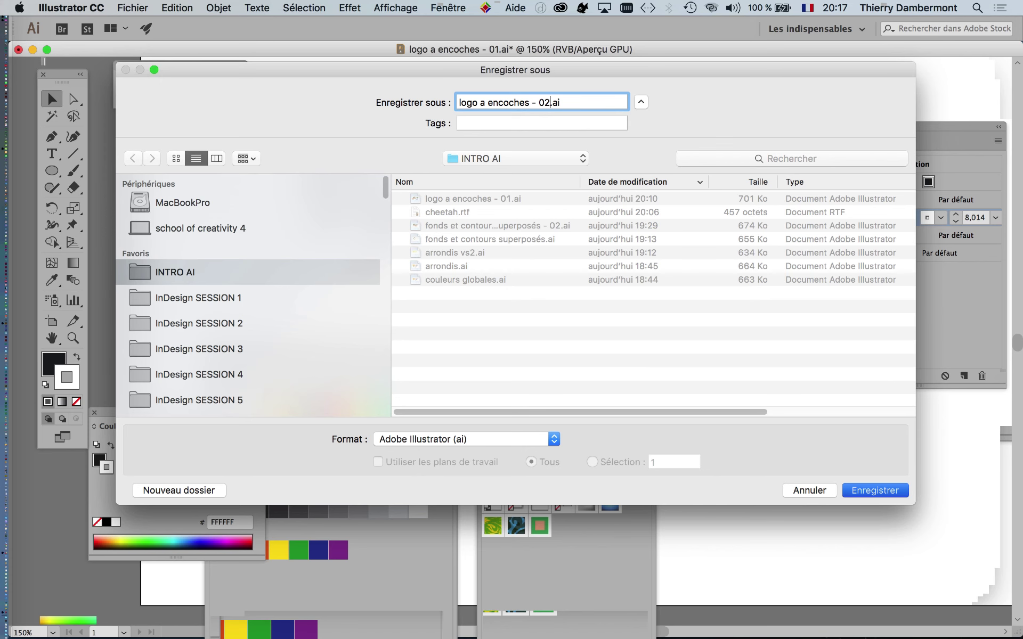
key("Return")
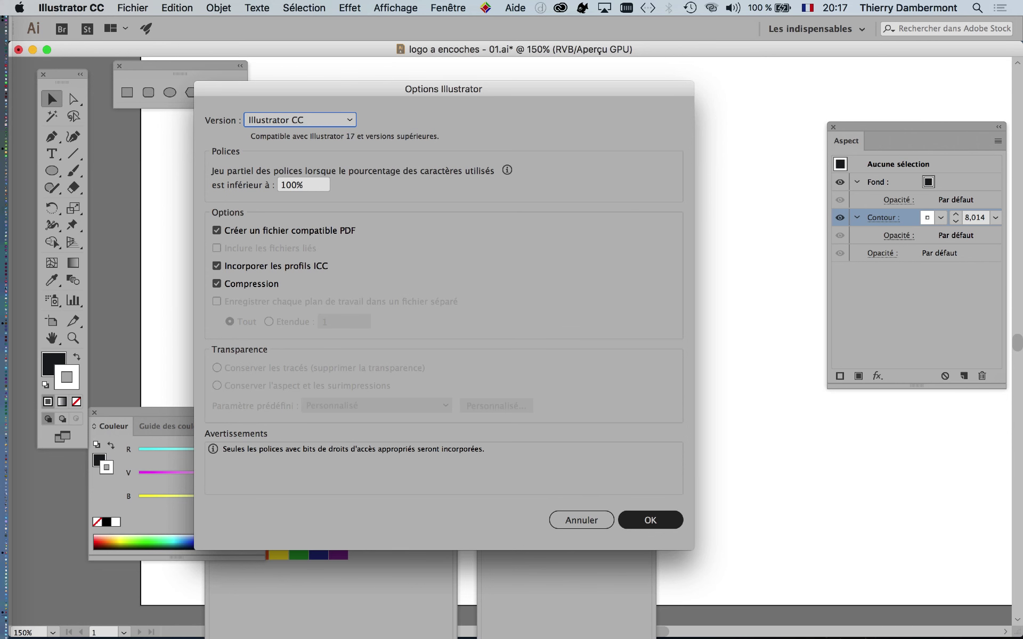